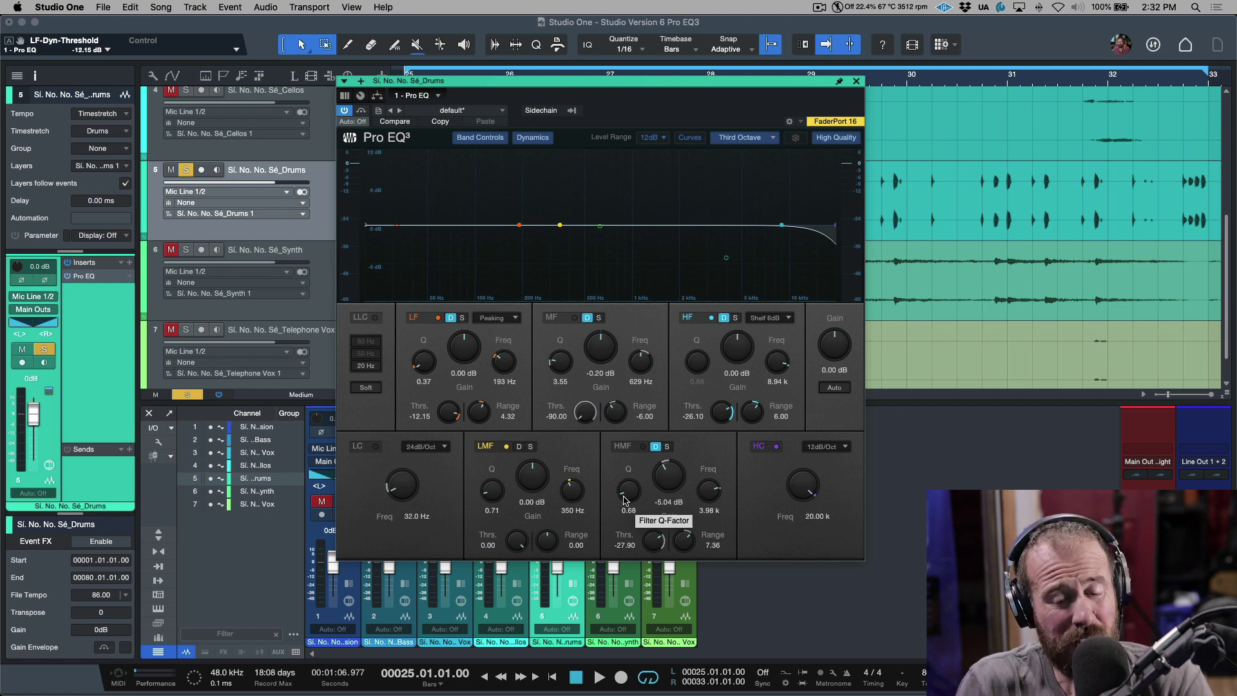
- Solo the drums Pro EQ's HMF band to audition it, then unsolo it
{"action": "left_click", "coordinate": [668, 447]}
{"action": "left_click", "coordinate": [667, 448]}
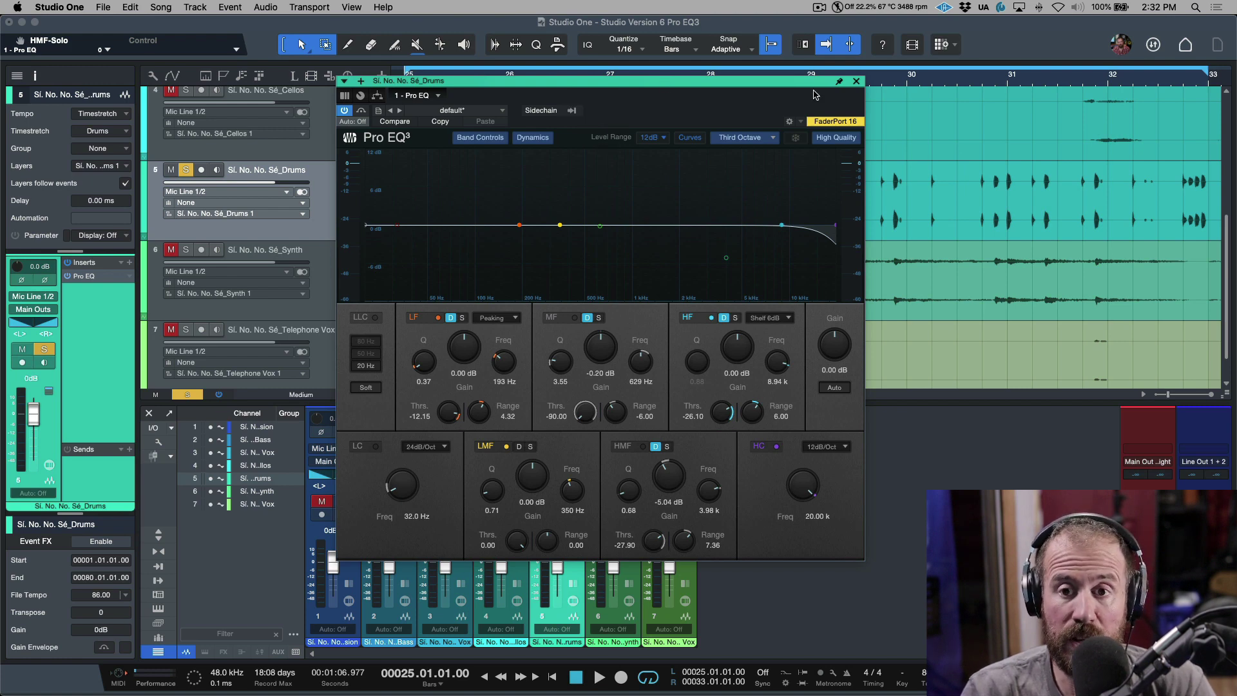
- Close the drums Pro EQ and save the song as 'Studio Version 6 Pro EQ3-Part 2'
{"action": "left_click", "coordinate": [856, 82]}
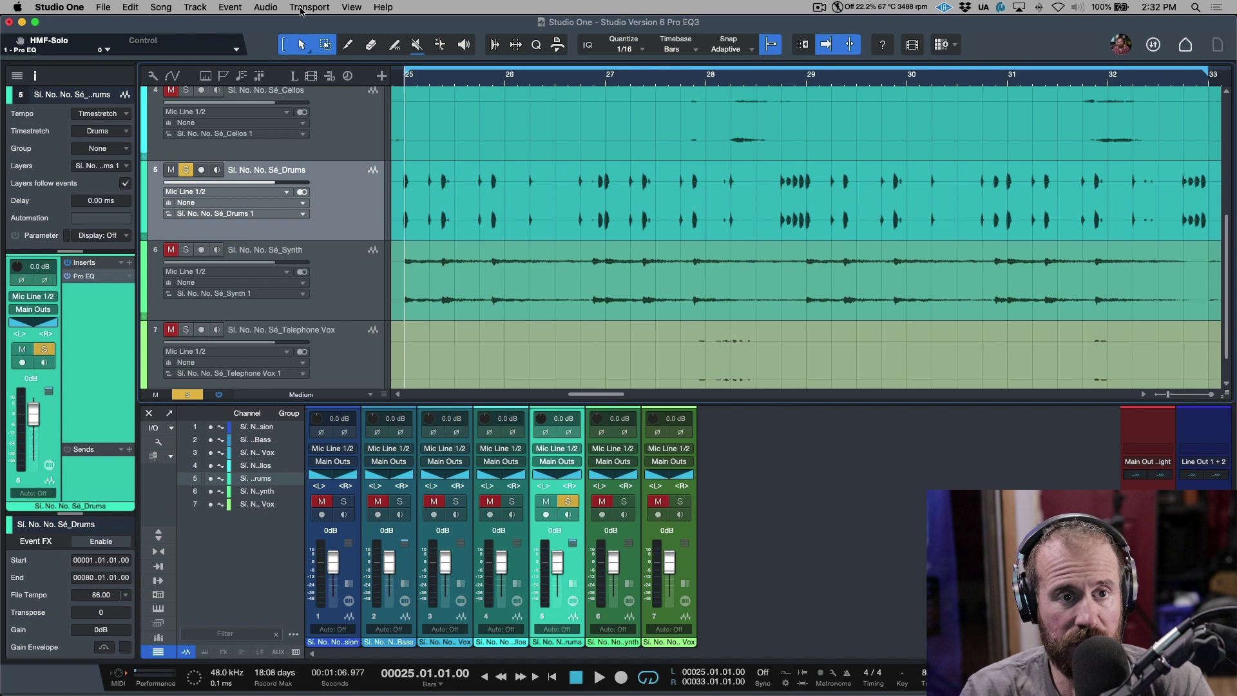
{"action": "left_click", "coordinate": [104, 8]}
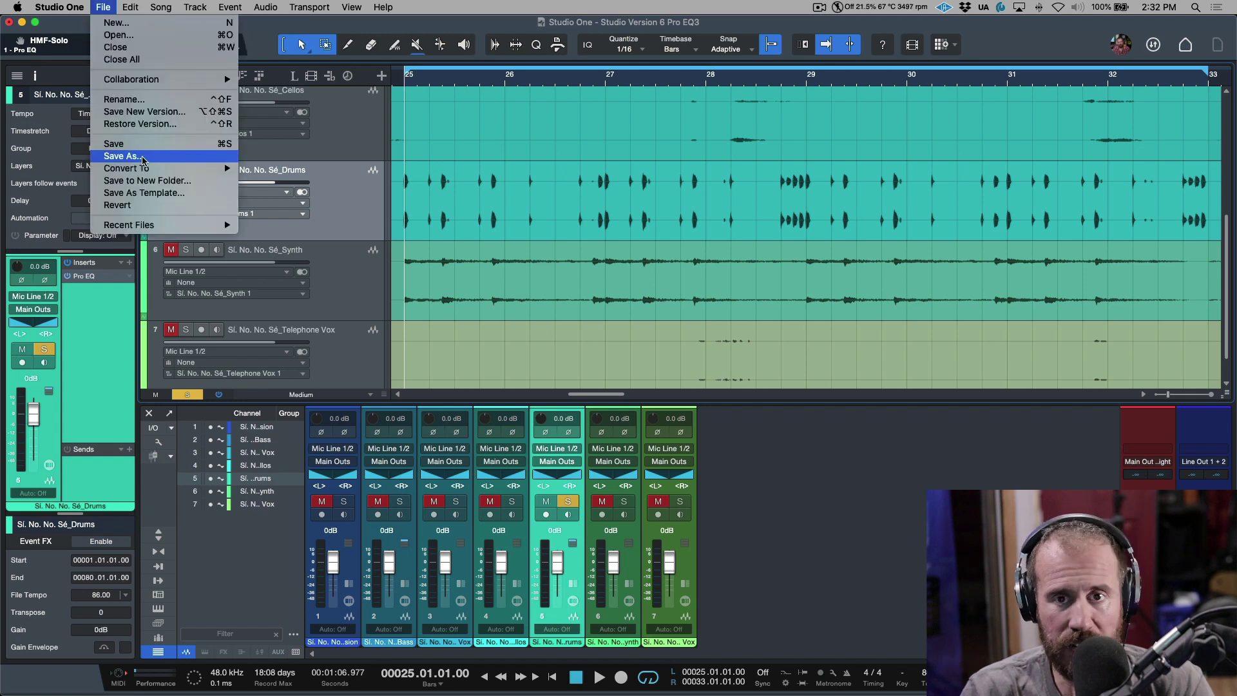
{"action": "left_click", "coordinate": [123, 157]}
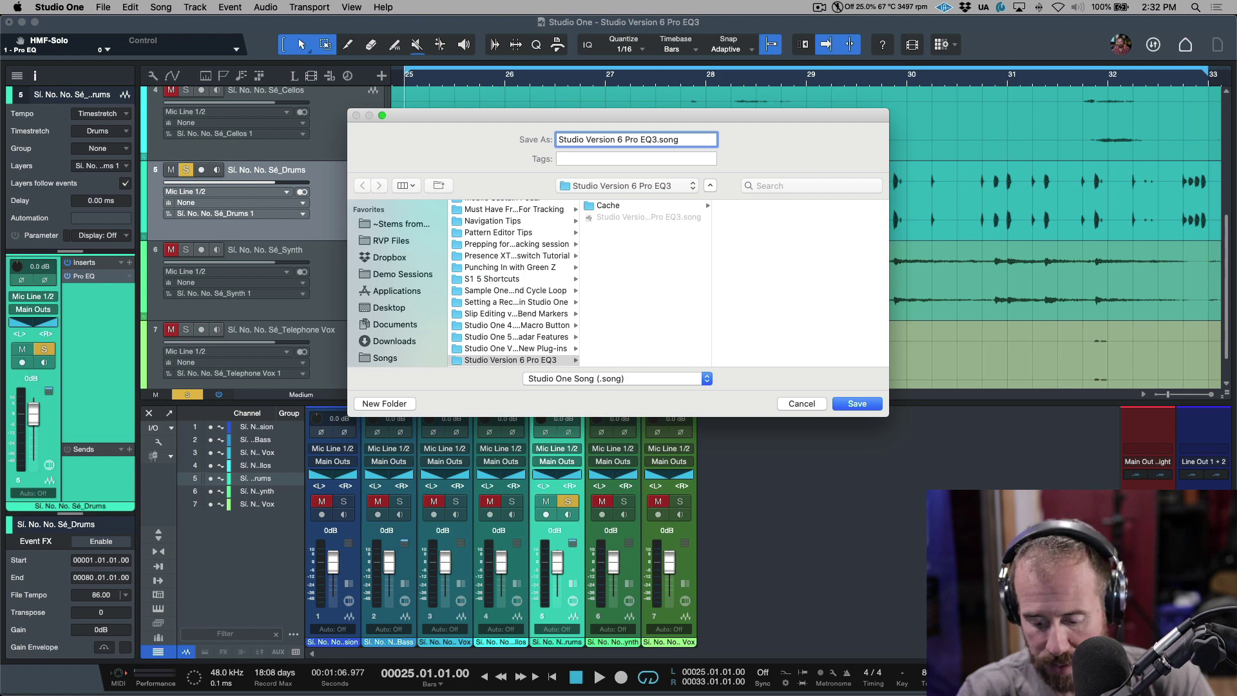
{"action": "type", "text": "-Part 2"}
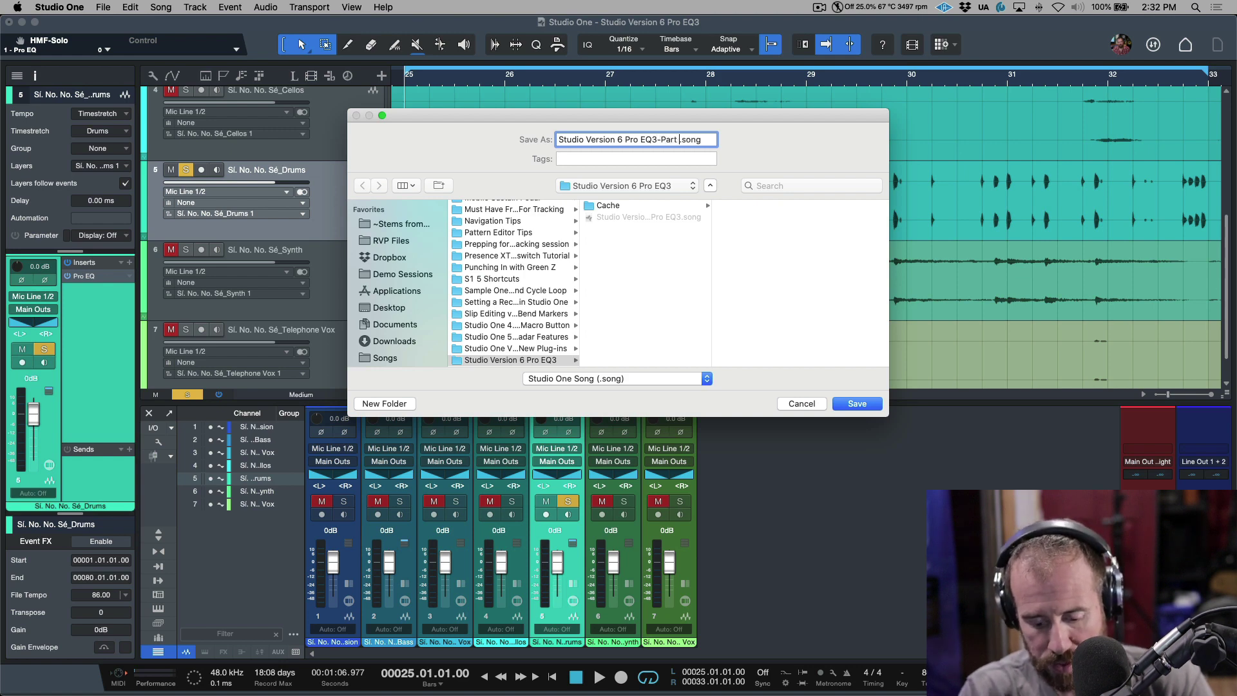
{"action": "key", "text": "Return"}
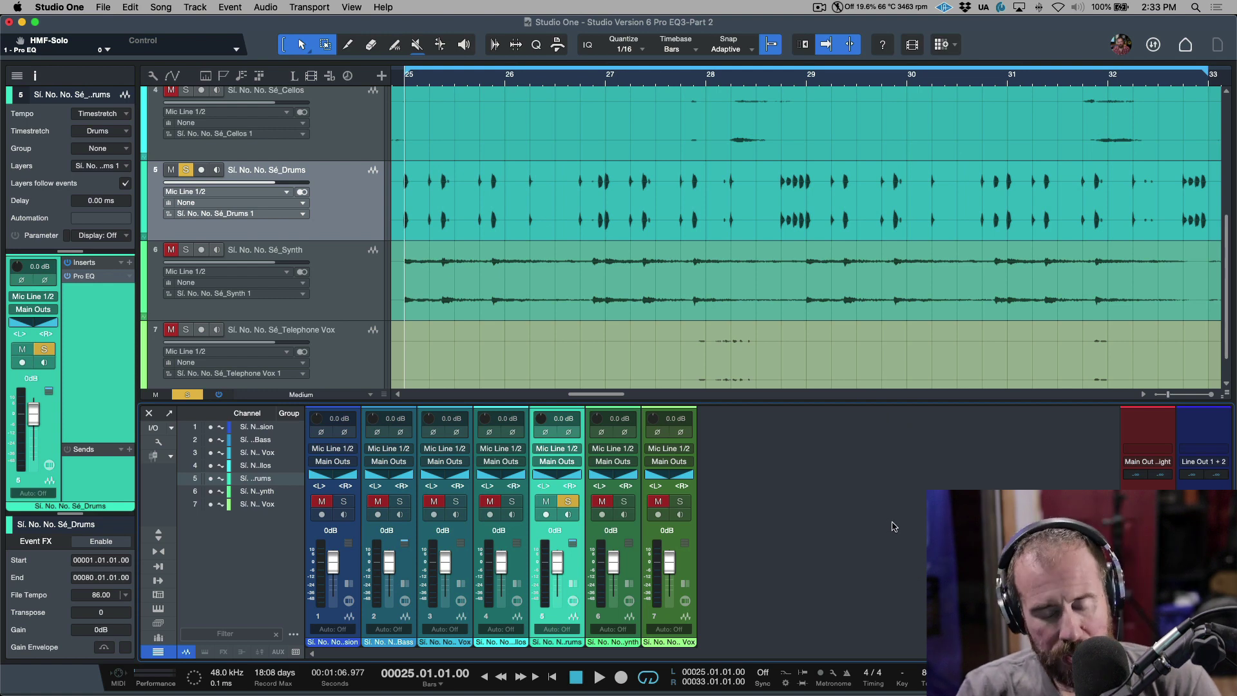
- Fit the arrangement to view, unsolo Drums, and play the soloed Synth track
{"action": "key", "text": "z"}
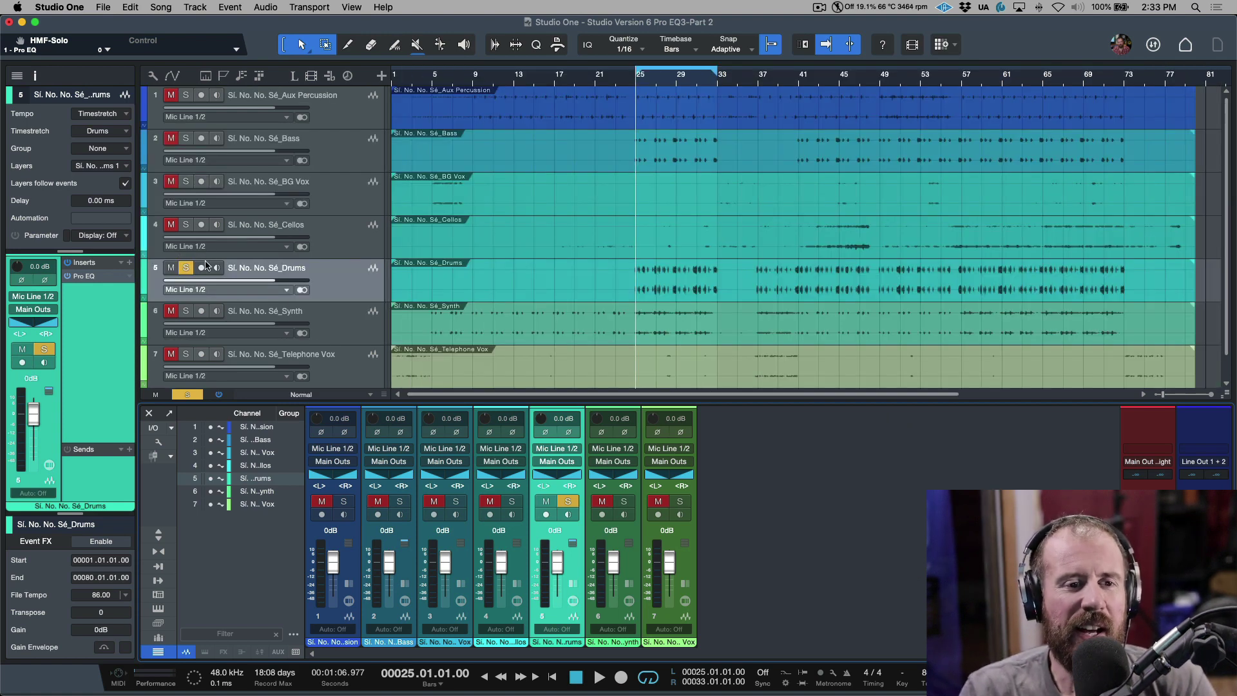
{"action": "left_click", "coordinate": [186, 268]}
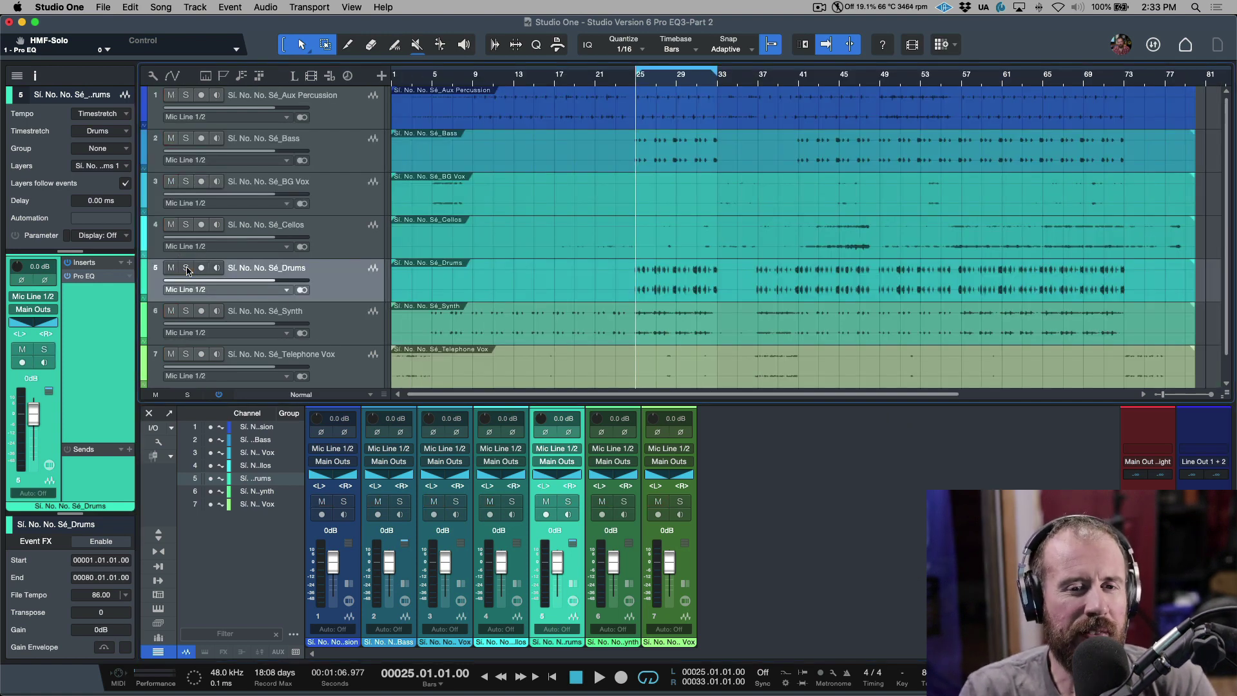
{"action": "left_click", "coordinate": [348, 318]}
{"action": "key", "text": "s"}
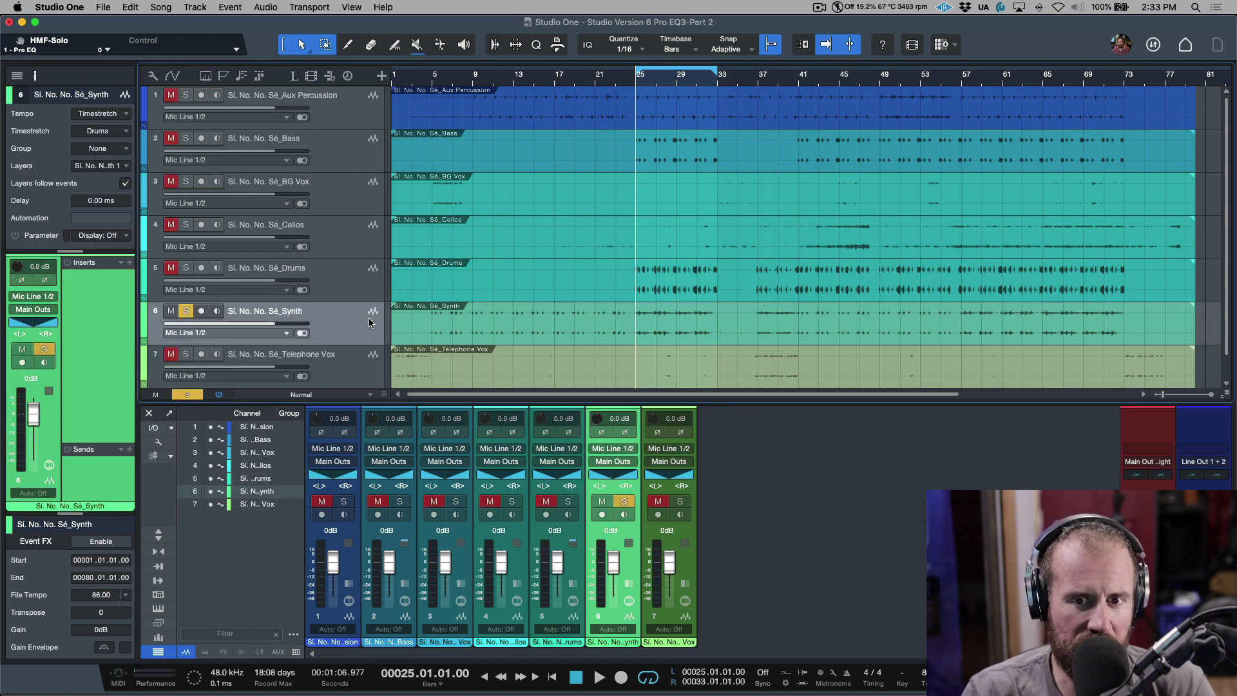
{"action": "key", "text": "space"}
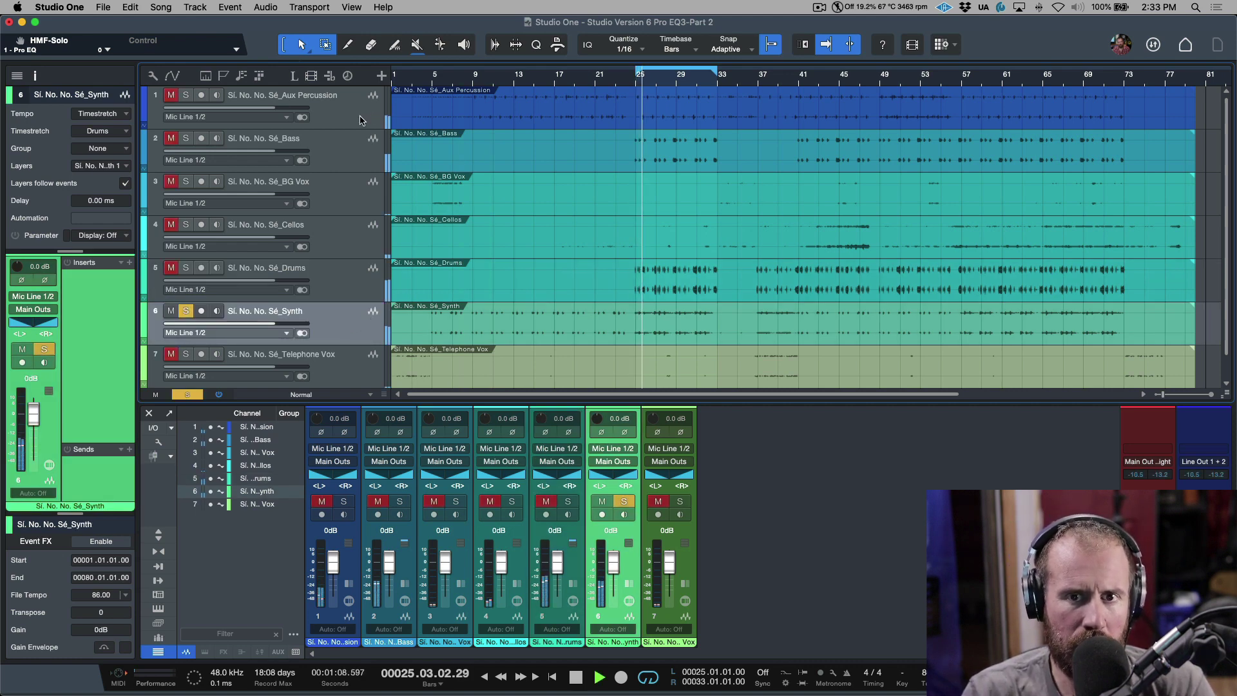
- Audition Bass then Drums solo, stop at bar 25, re-solo Bass and zoom in
{"action": "left_click", "coordinate": [345, 159]}
{"action": "key", "text": "s"}
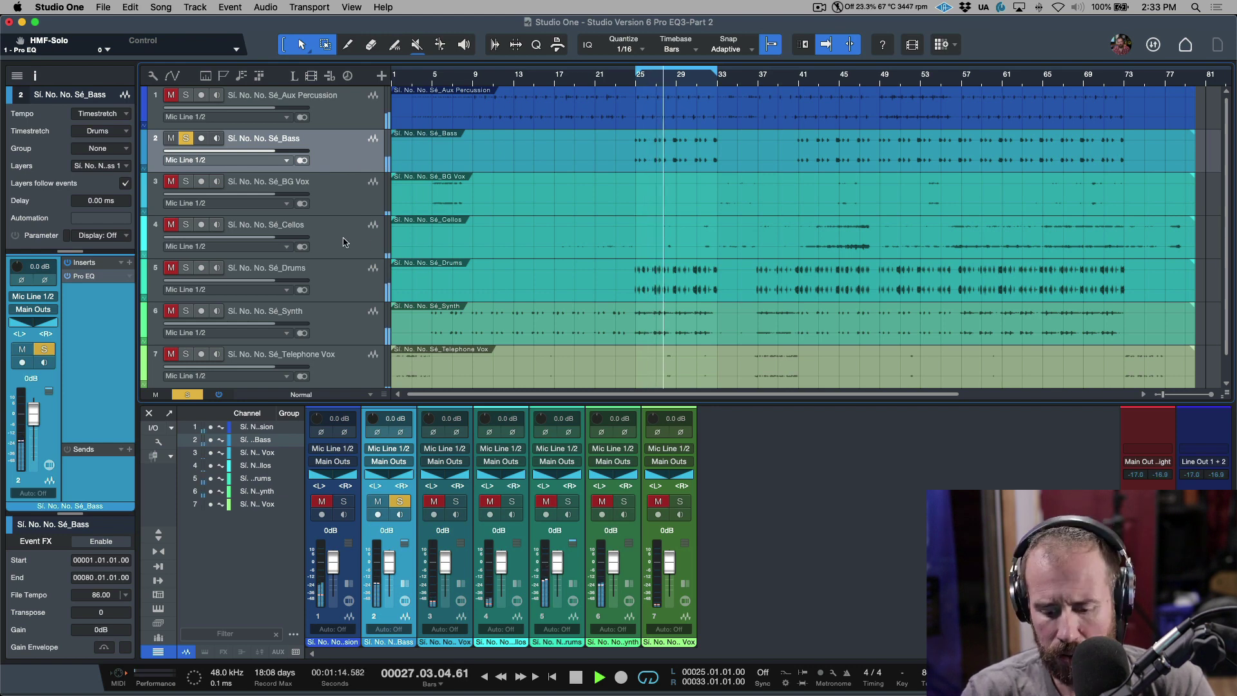
{"action": "scroll", "coordinate": [343, 241], "scroll_direction": "up", "scroll_amount": 3}
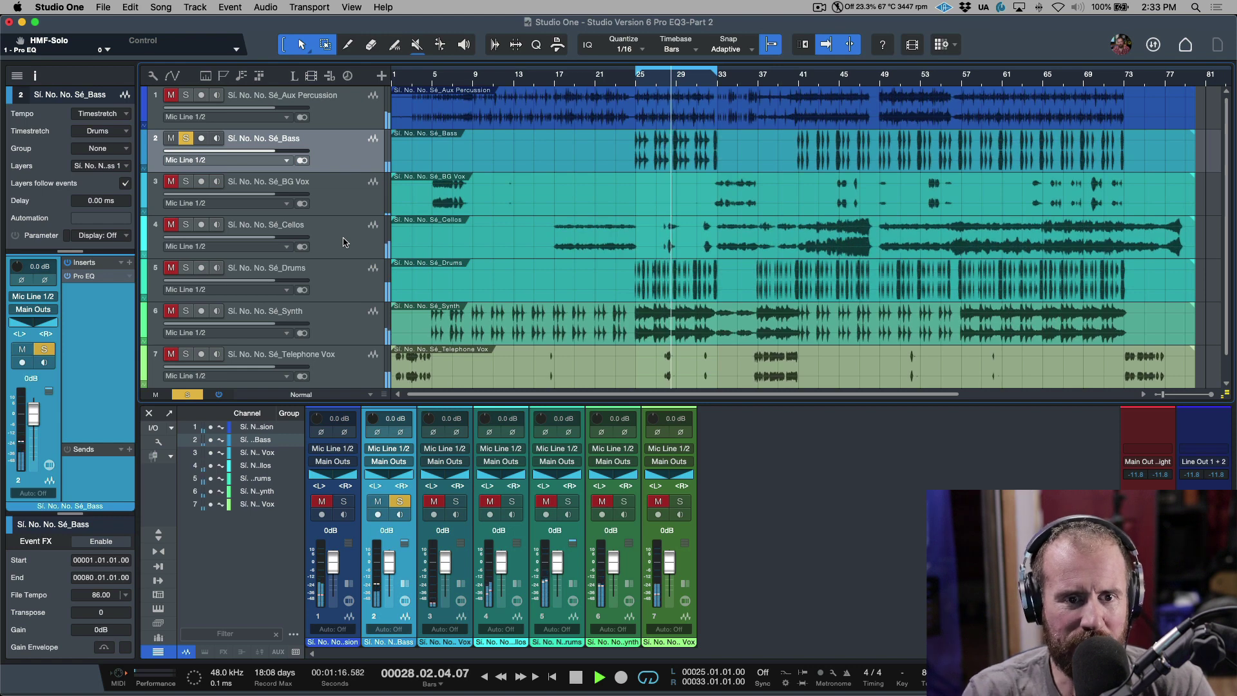
{"action": "left_click", "coordinate": [344, 279]}
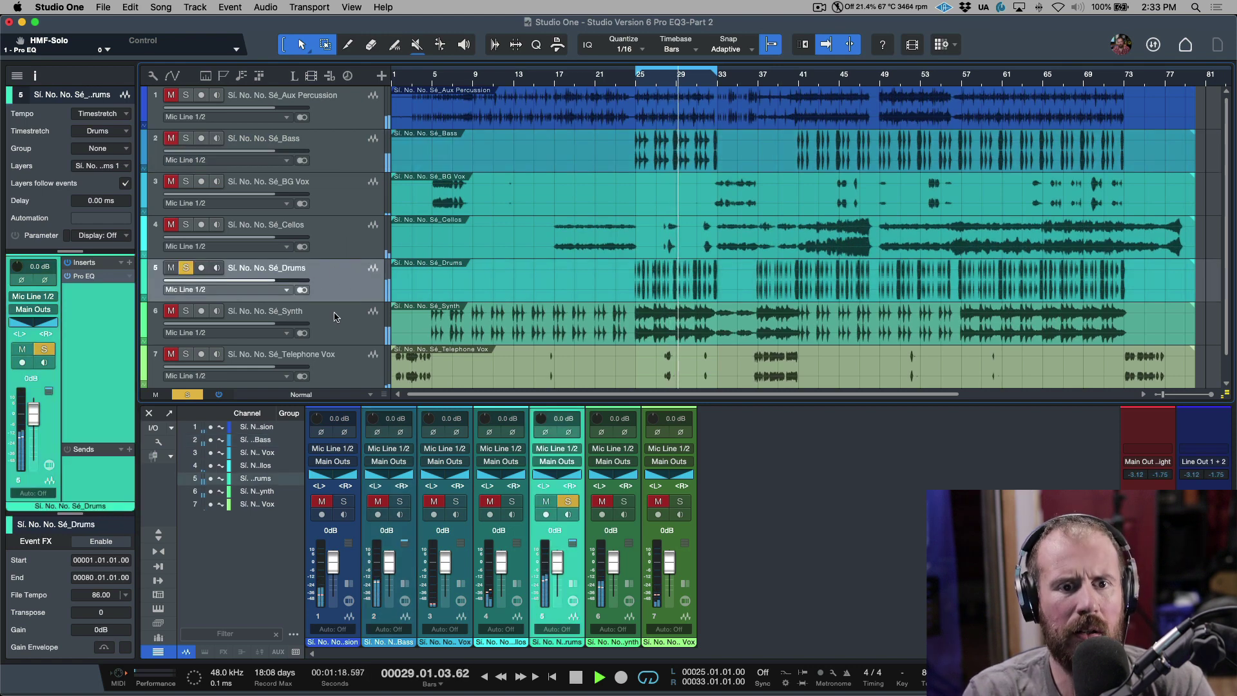
{"action": "key", "text": "space"}
{"action": "left_click", "coordinate": [342, 160]}
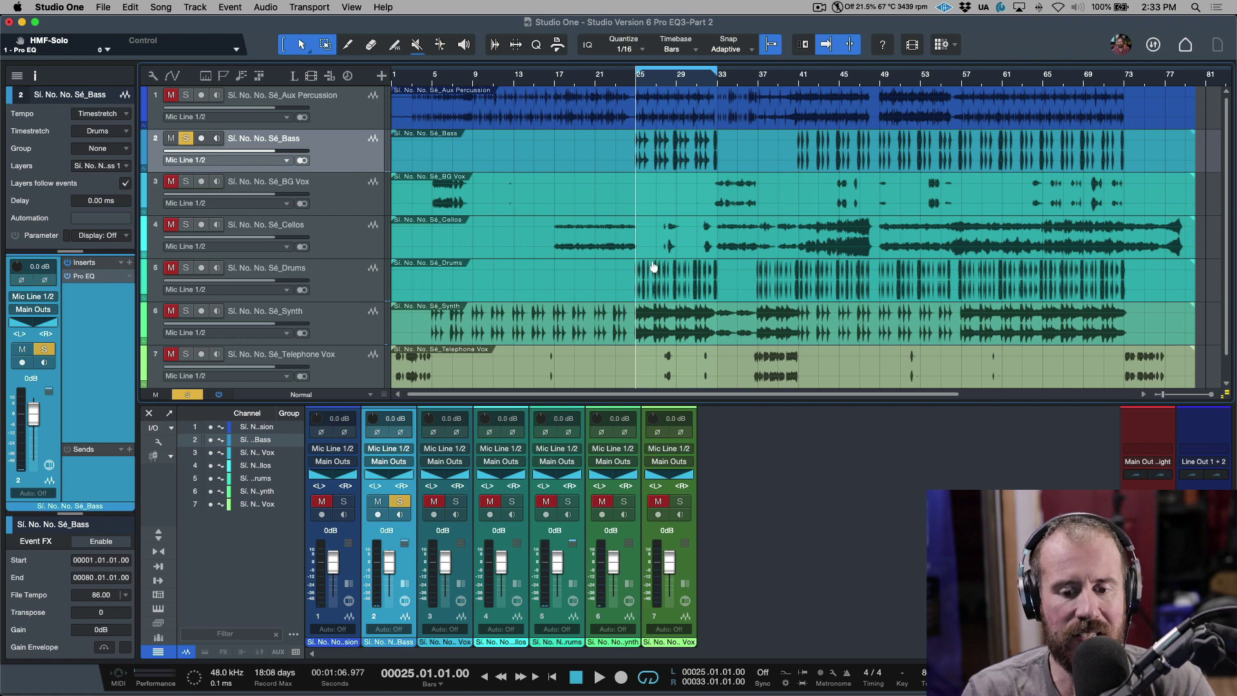
{"action": "key", "text": "e"}
{"action": "key", "text": "e"}
{"action": "key", "text": "e"}
{"action": "key", "text": "e"}
{"action": "key", "text": "e"}
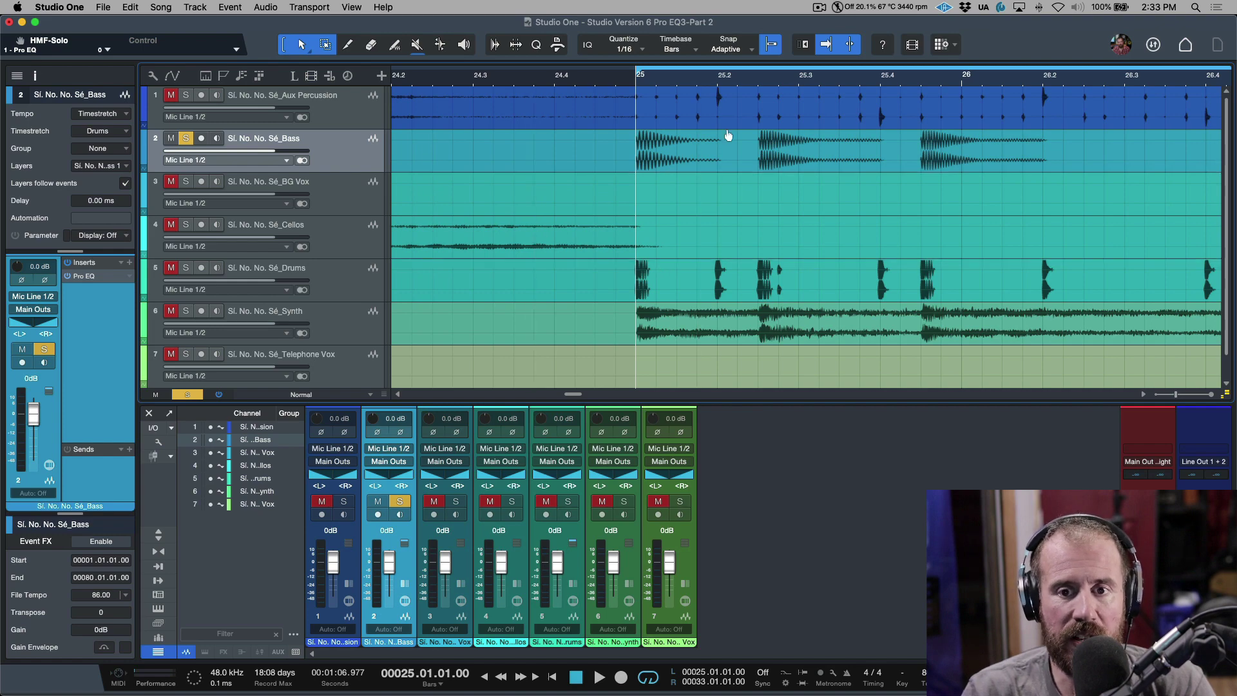
- Zoom to show bars 25–31, then solo the Synth track and play it from bar 25
{"action": "key", "text": "e"}
{"action": "key", "text": "e"}
{"action": "key", "text": "e"}
{"action": "key", "text": "e"}
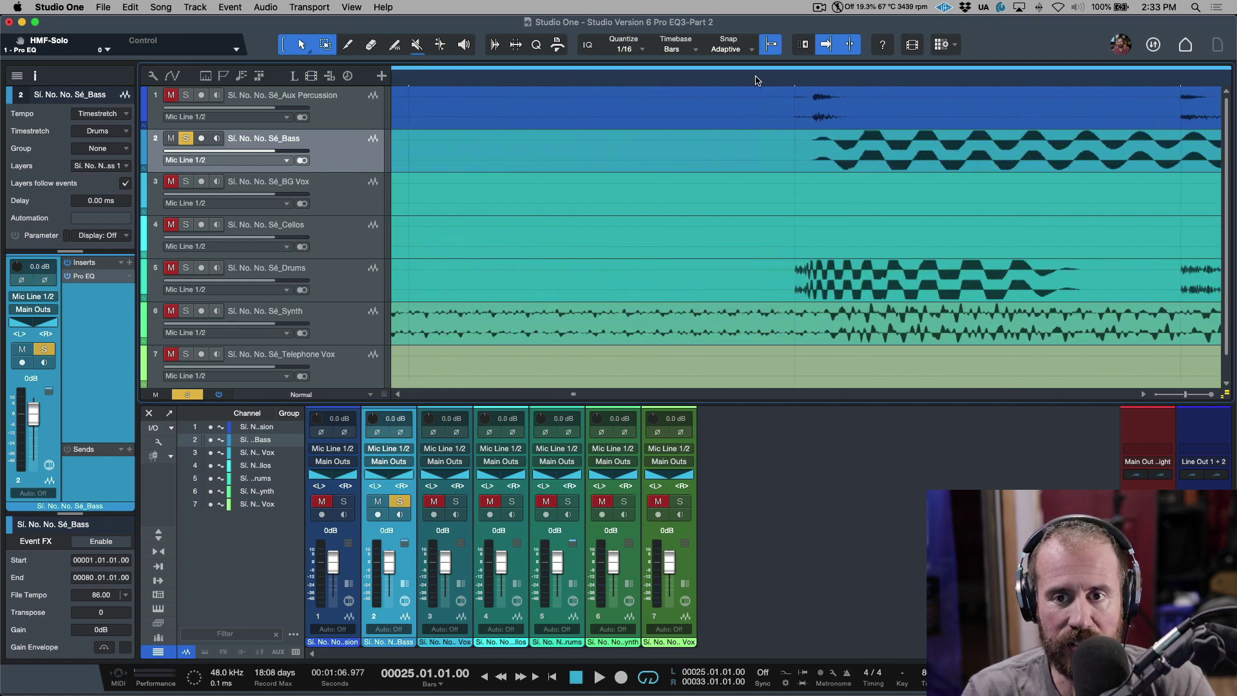
{"action": "key", "text": "w"}
{"action": "key", "text": "w"}
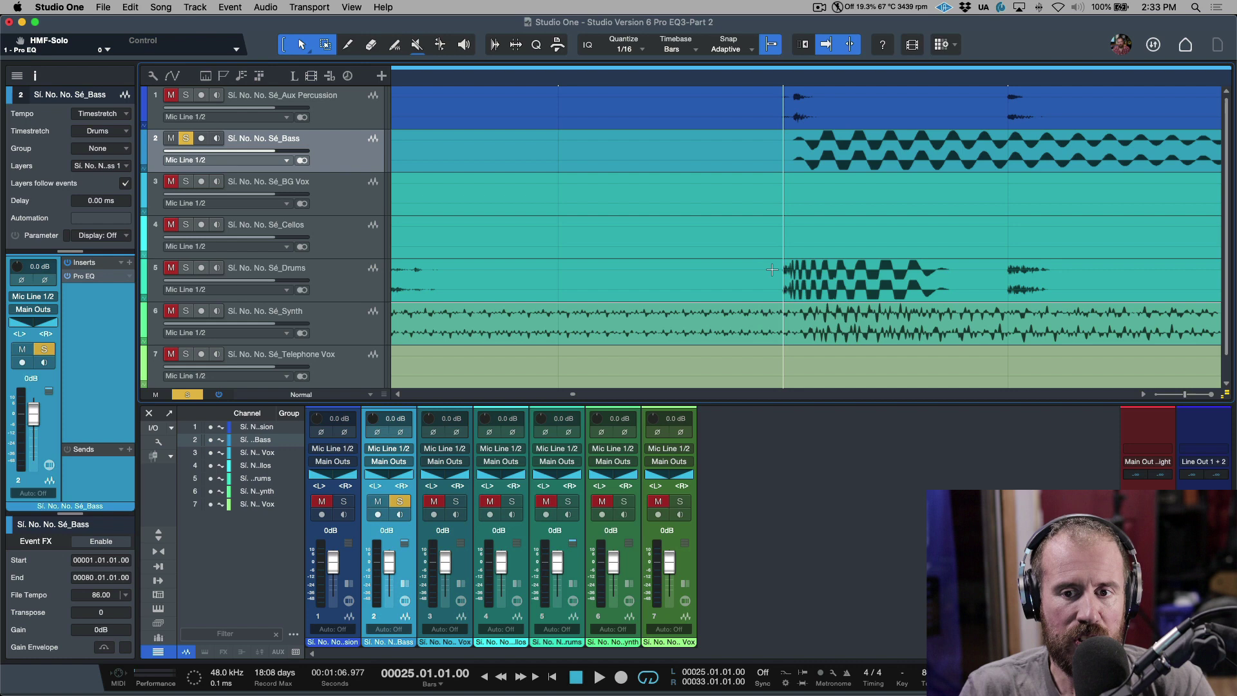
{"action": "key", "text": "w"}
{"action": "key", "text": "w"}
{"action": "key", "text": "w"}
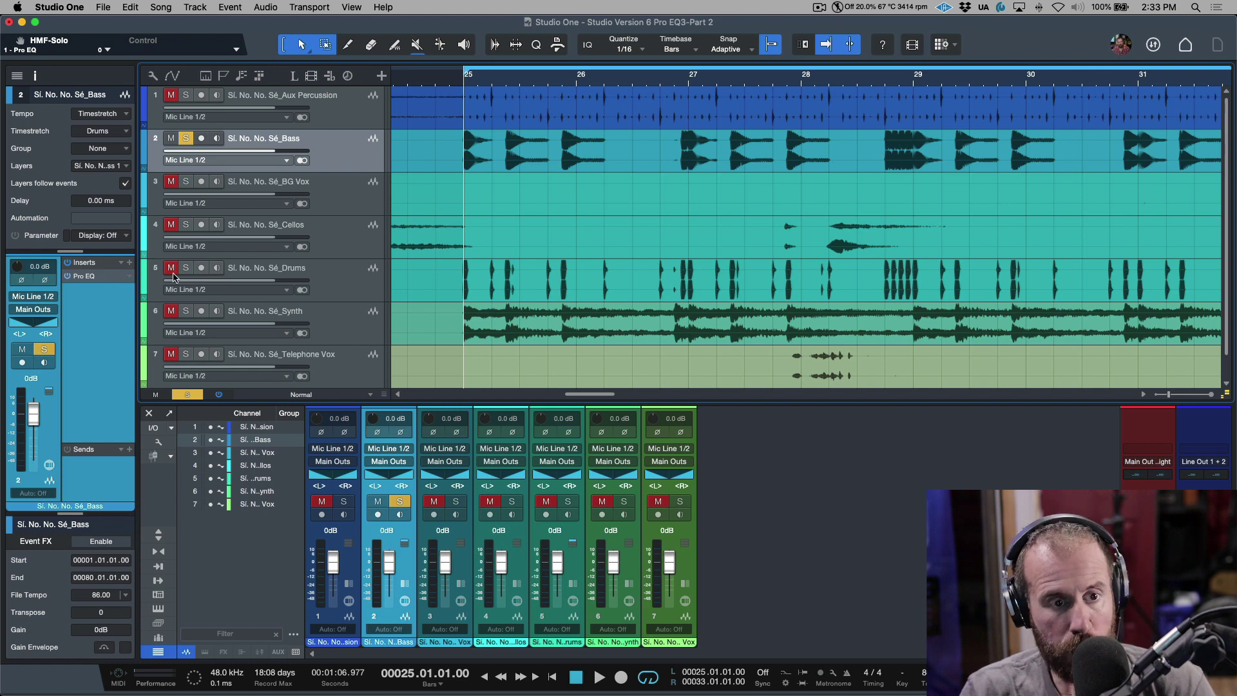
{"action": "left_click", "coordinate": [356, 336]}
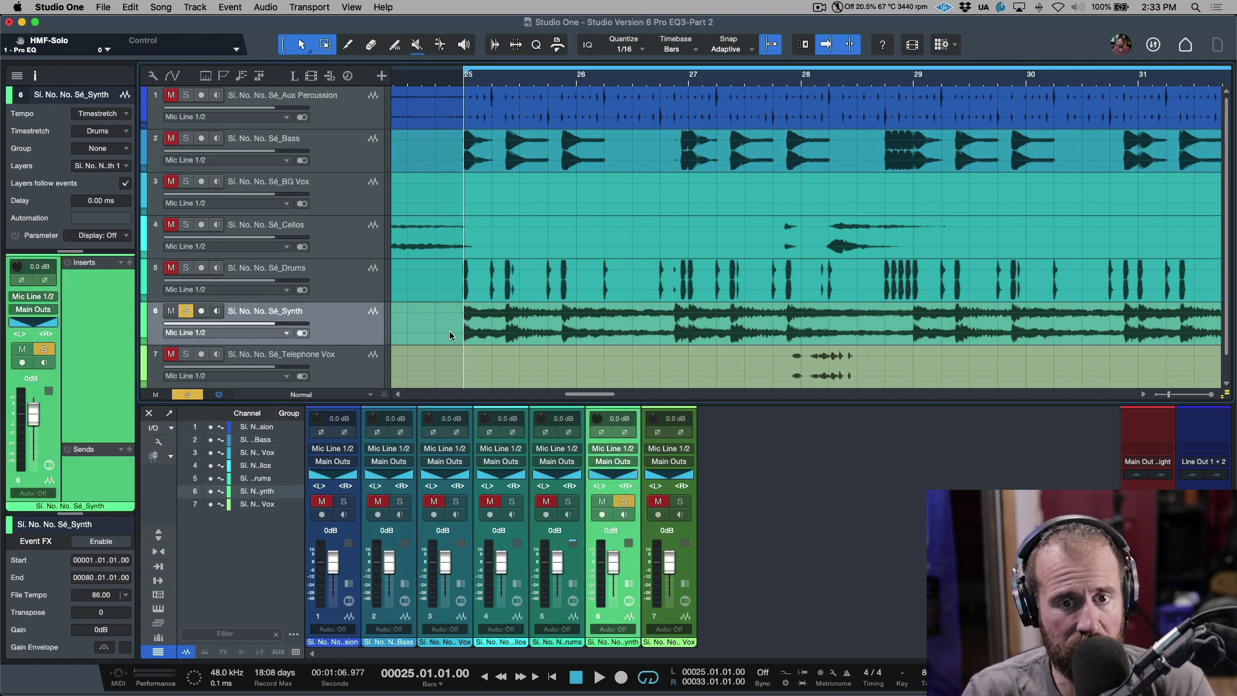
{"action": "key", "text": "space"}
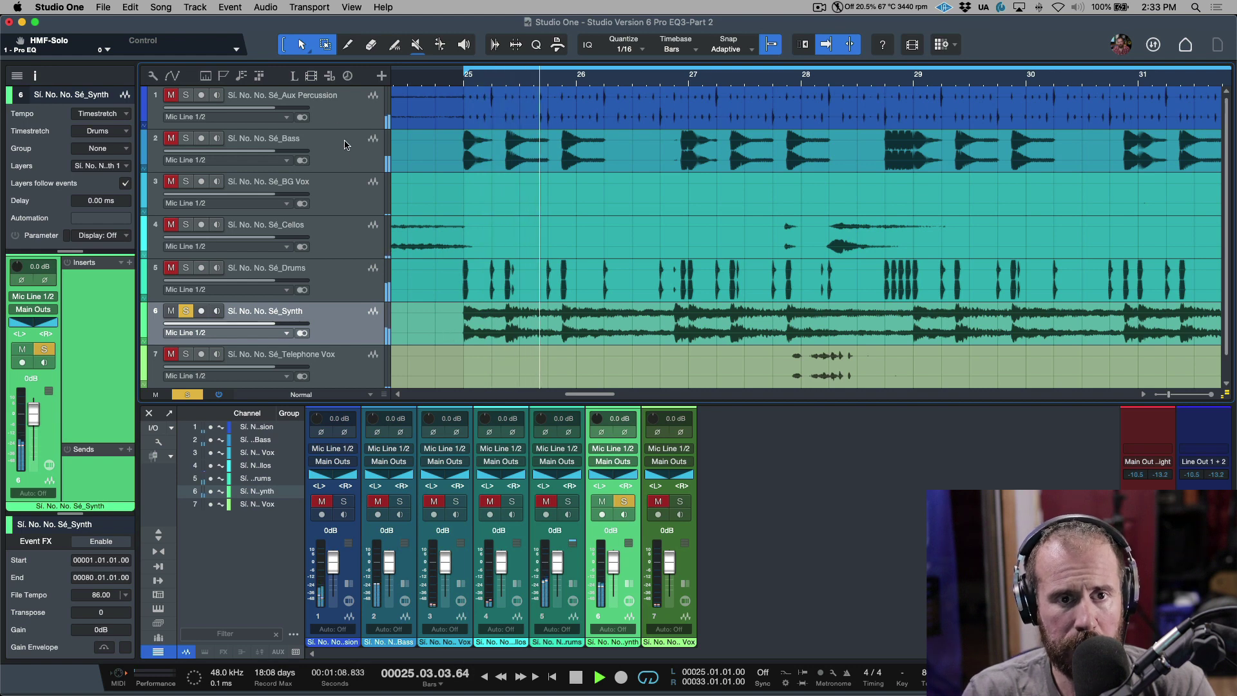
{"action": "key", "text": "space"}
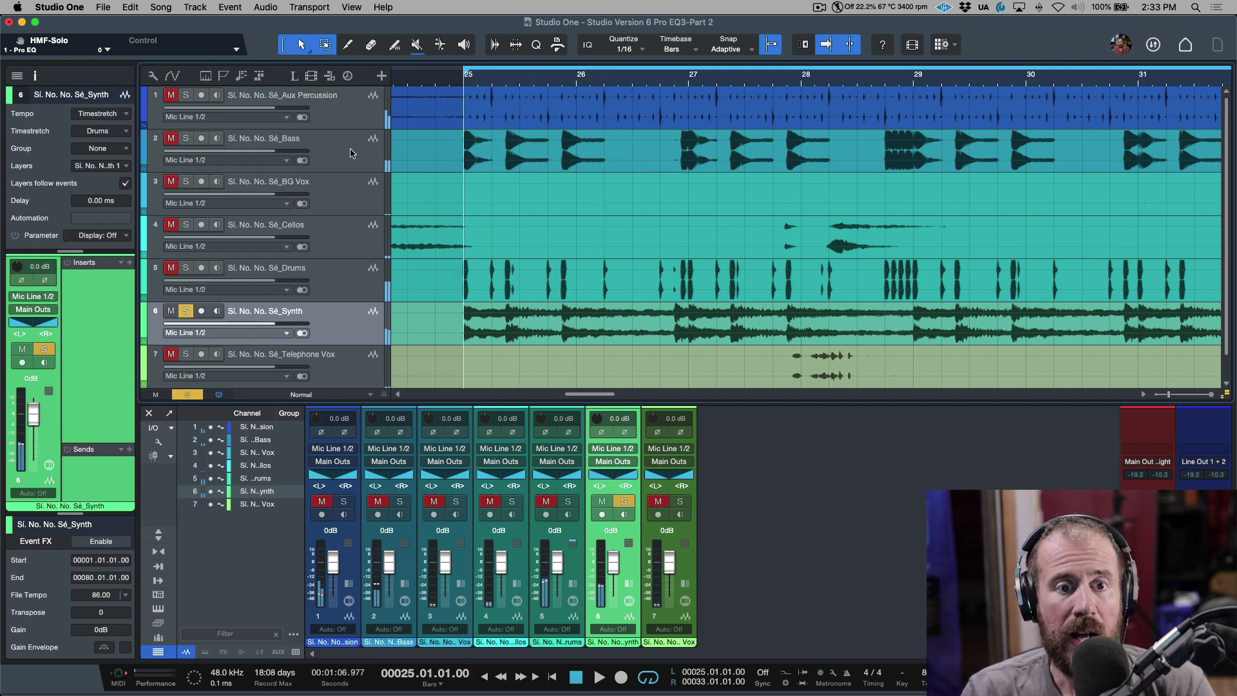
- Play the soloed Bass, add Synth to the solo, play both, then select Synth
{"action": "left_click", "coordinate": [351, 153]}
{"action": "key", "text": "space"}
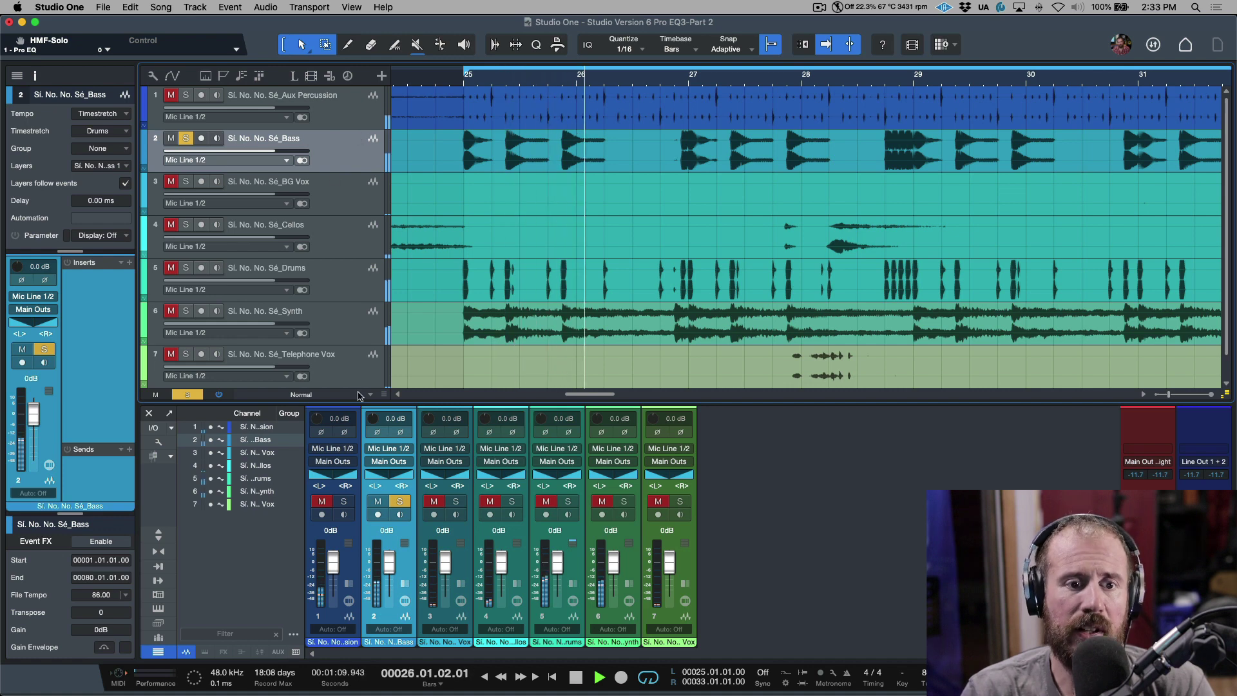
{"action": "left_click", "coordinate": [171, 311]}
{"action": "left_click", "coordinate": [186, 310]}
{"action": "key", "text": "space"}
{"action": "key", "text": "space"}
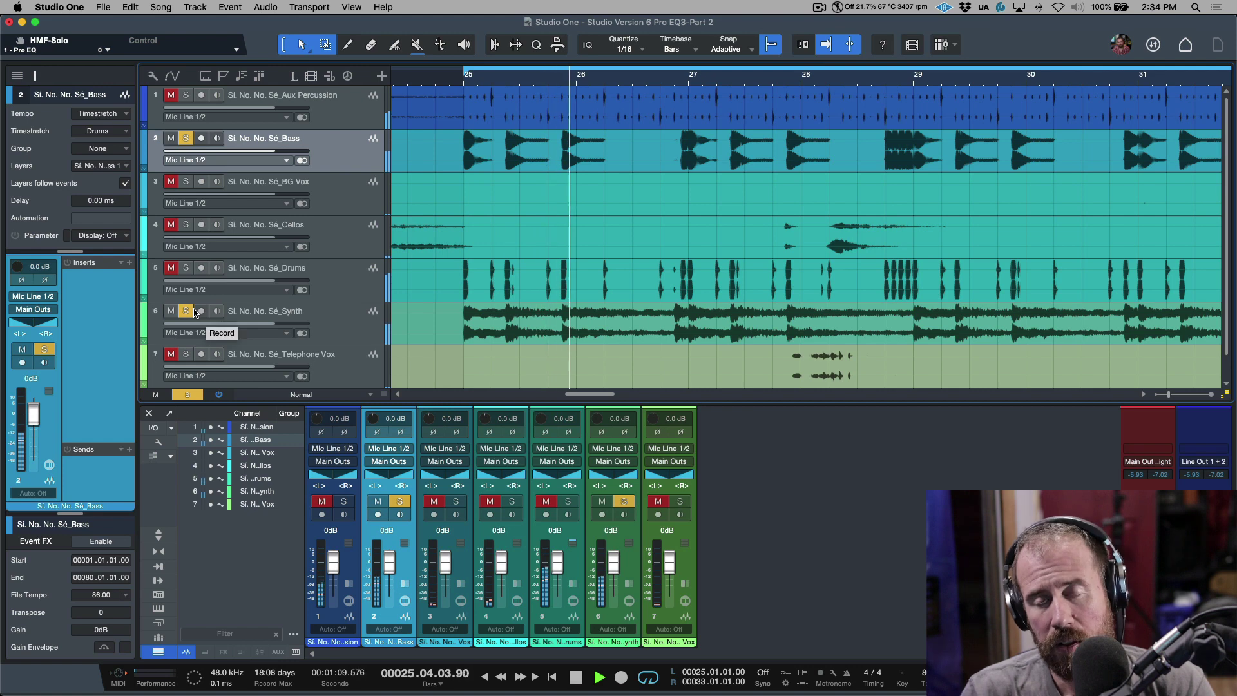
{"action": "key", "text": "space"}
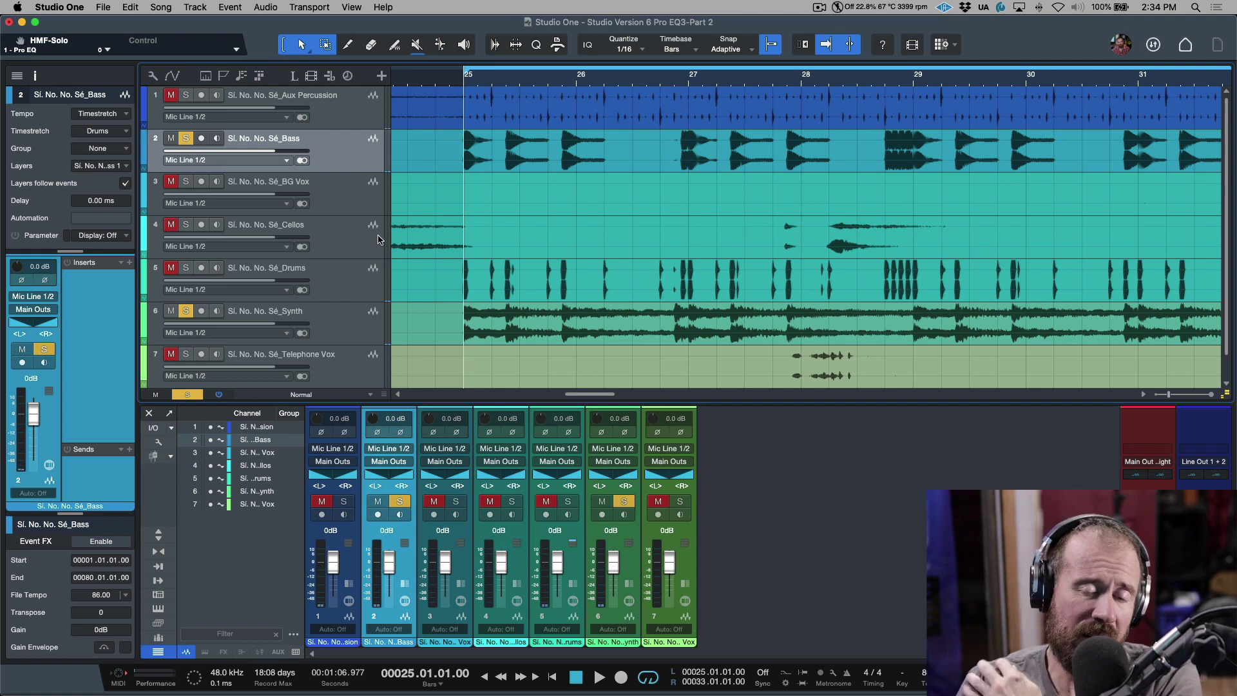
{"action": "left_click", "coordinate": [352, 333]}
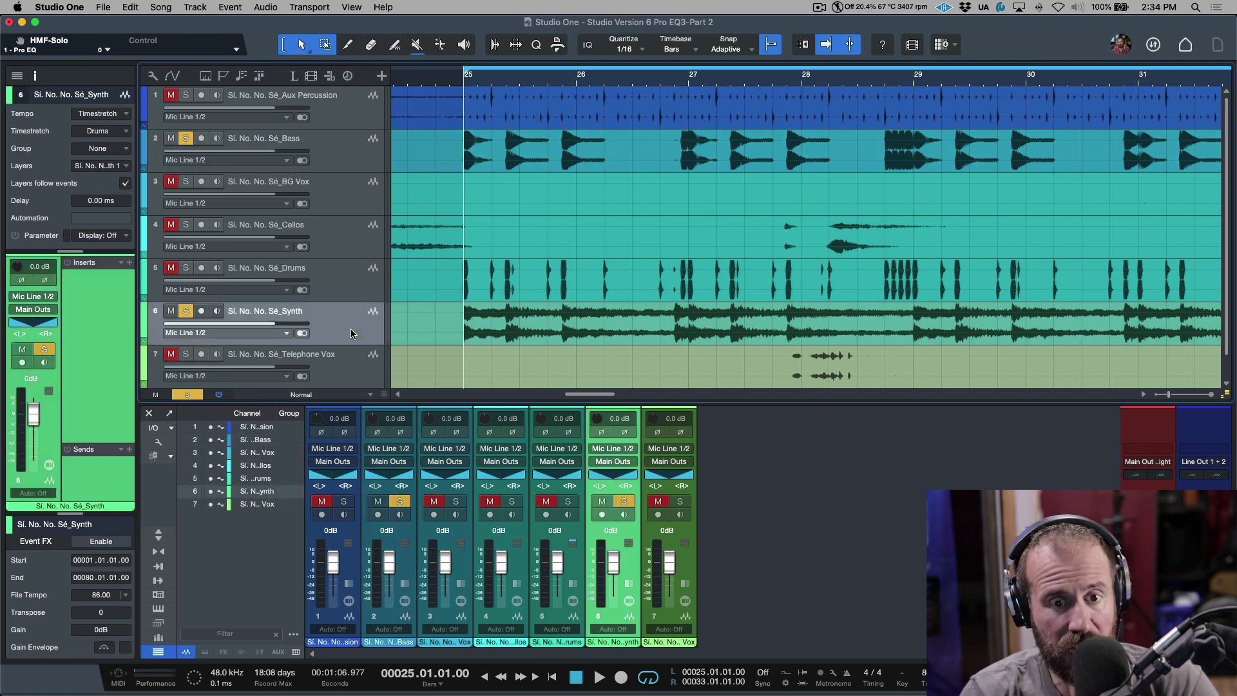
- Add a Pro EQ to the Synth track with the Bass track as its sidechain source
{"action": "key", "text": "ctrl+e"}
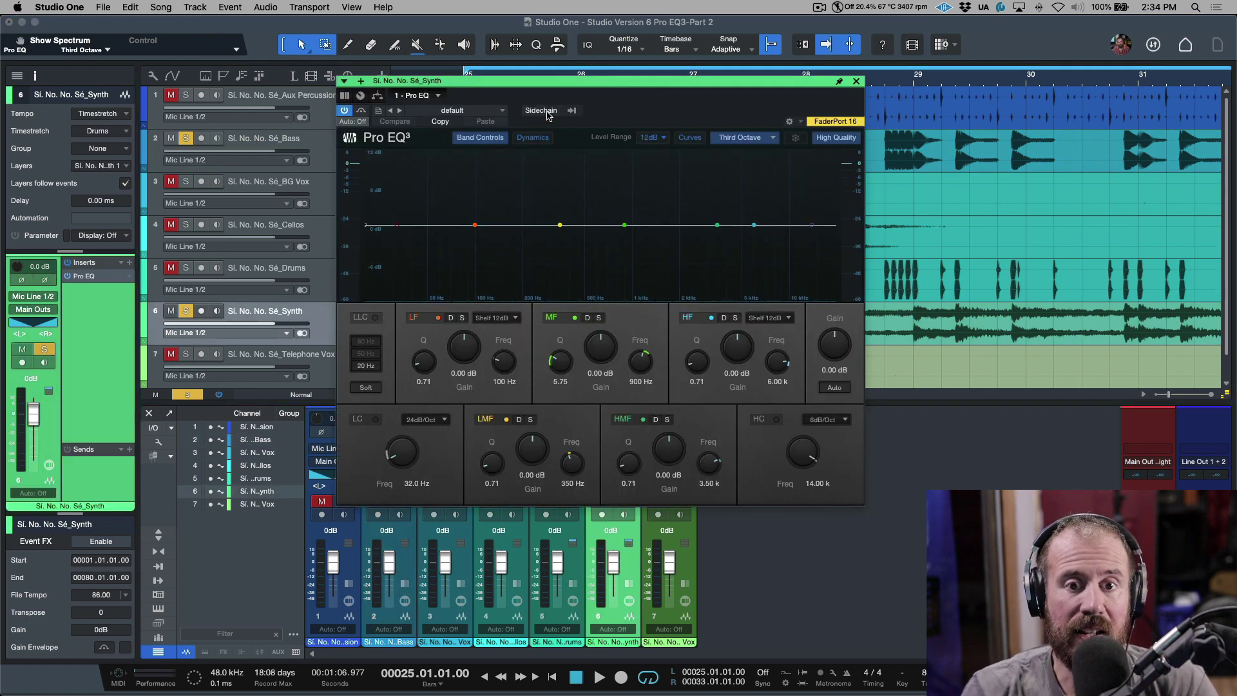
{"action": "left_click", "coordinate": [573, 111]}
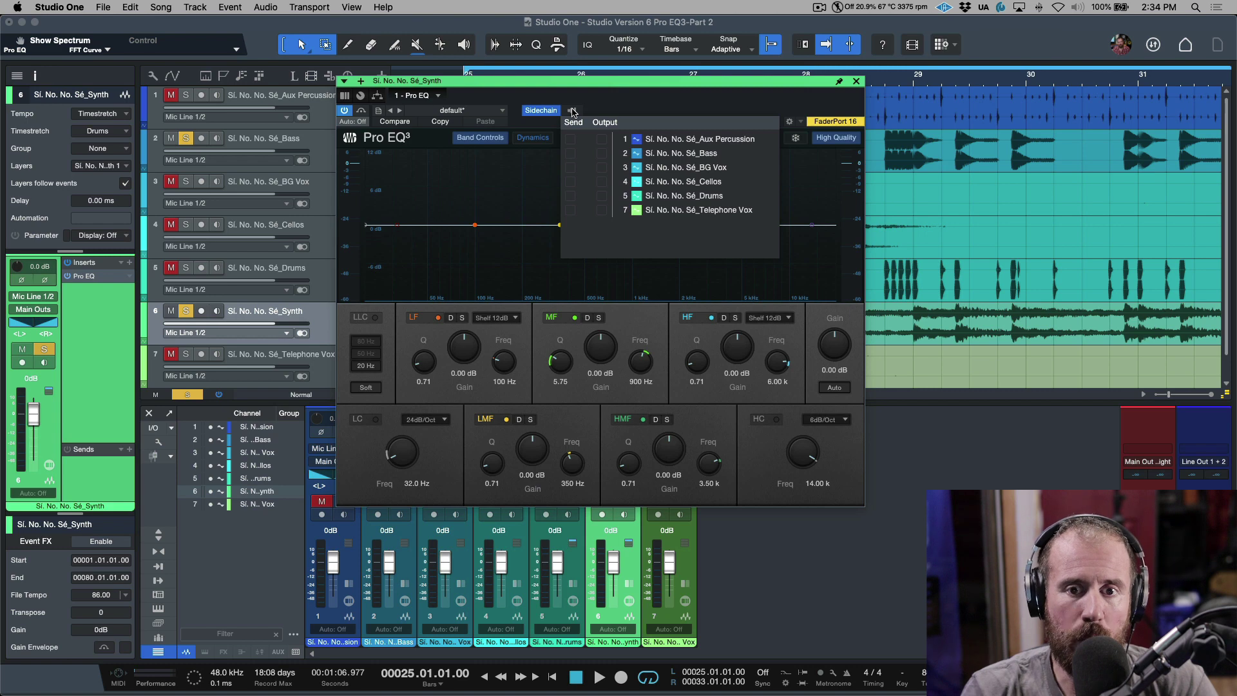
{"action": "left_click", "coordinate": [601, 155]}
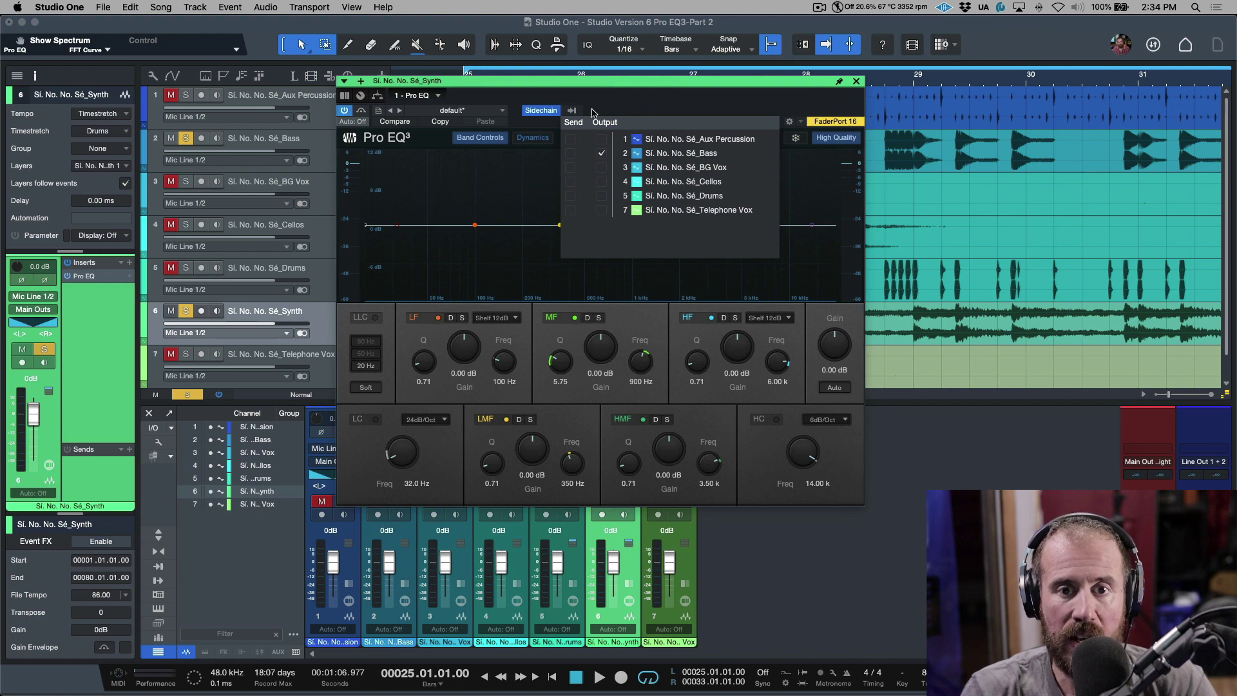
{"action": "left_click", "coordinate": [610, 102]}
{"action": "left_click_drag", "start_coordinate": [606, 88], "coordinate": [850, 229]}
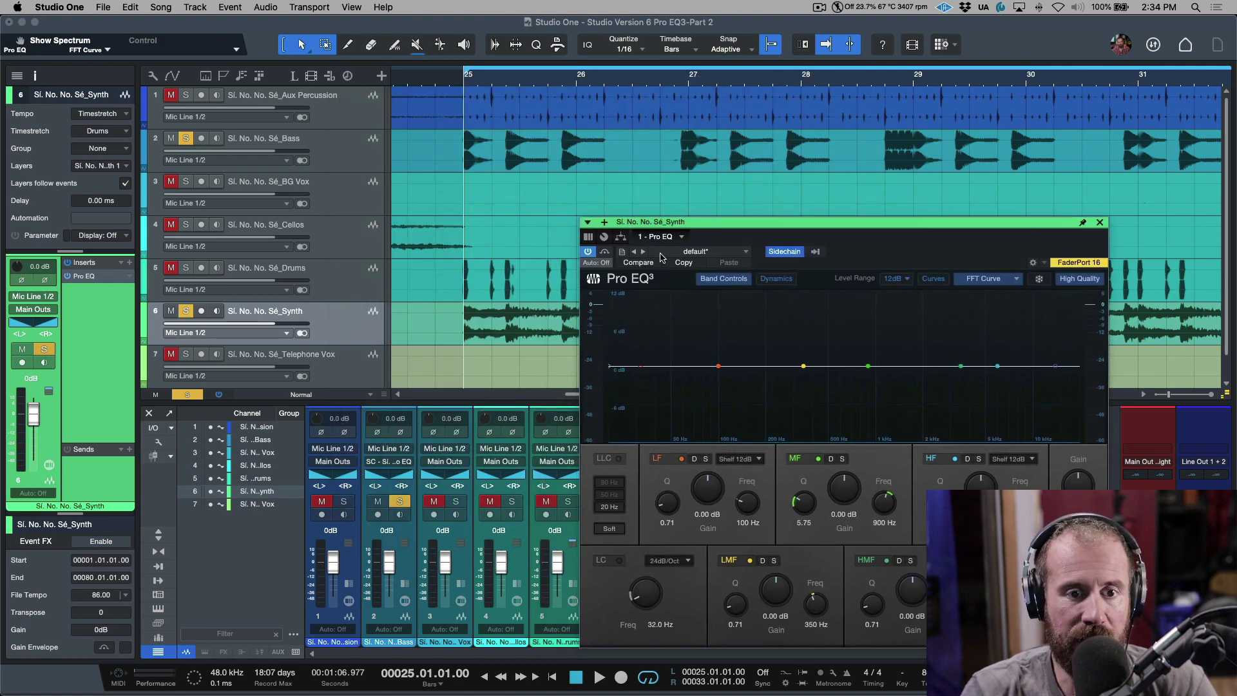
- Confirm the Bass output stays on Main Outs and the Synth EQ sidechain comes from Bass
{"action": "left_click", "coordinate": [357, 156]}
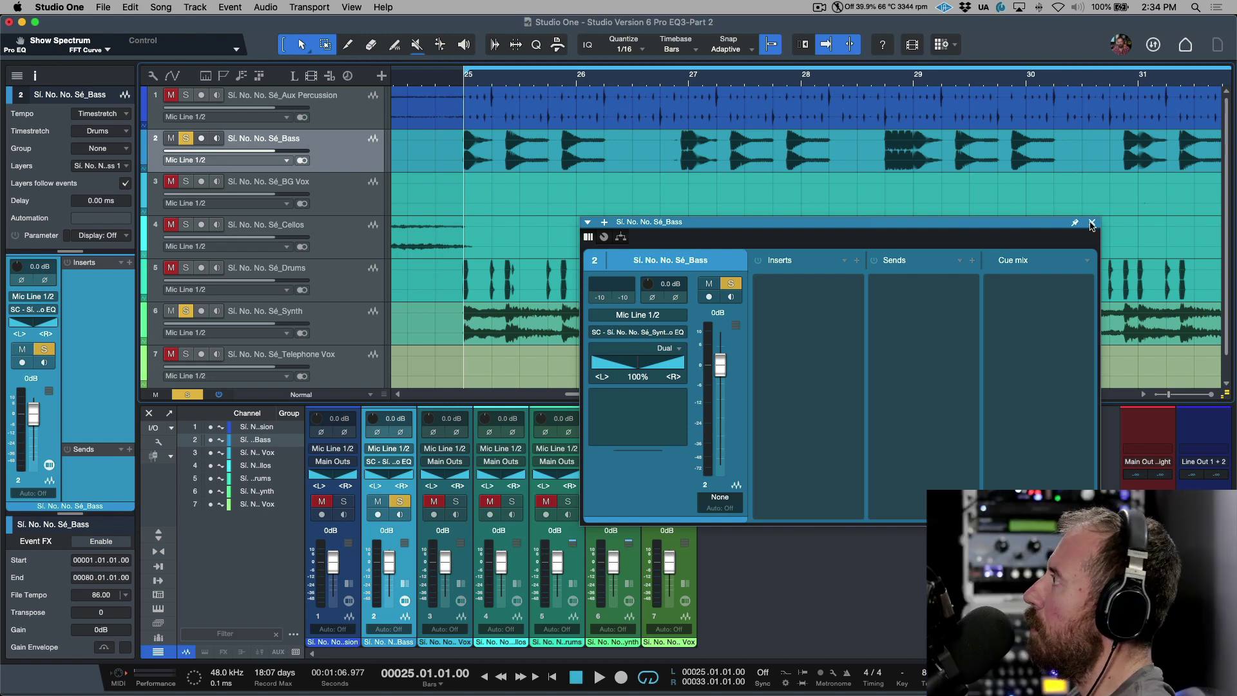
{"action": "left_click", "coordinate": [51, 310]}
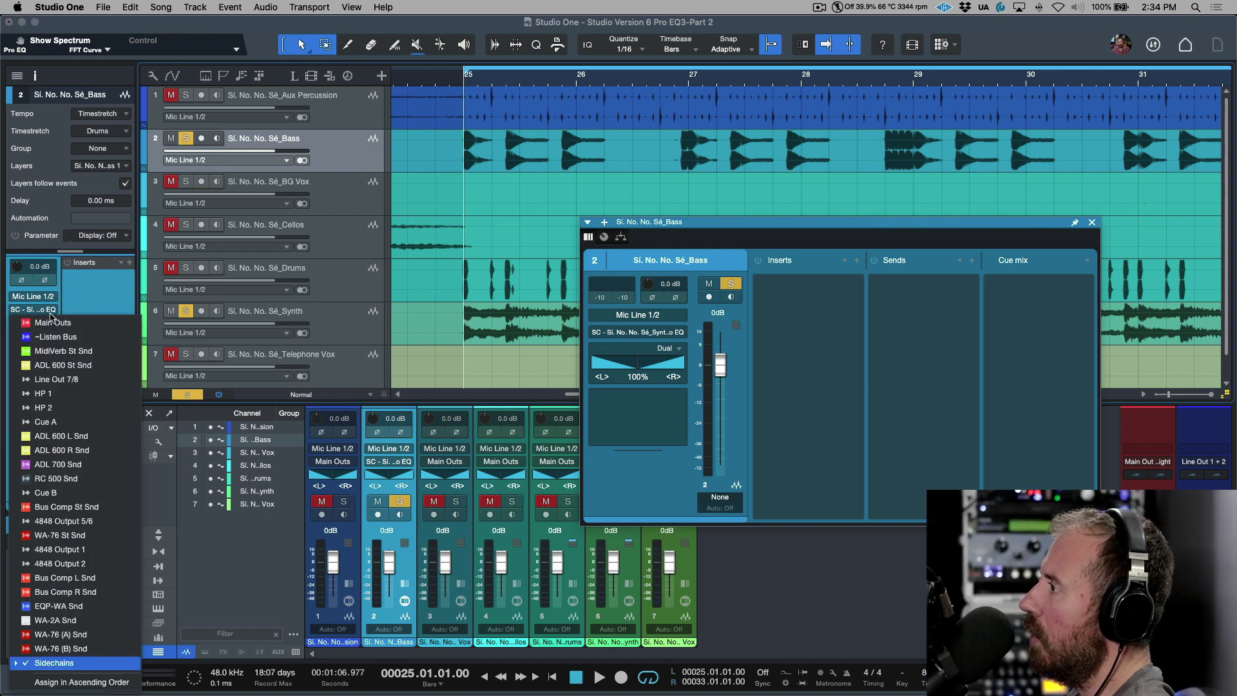
{"action": "left_click", "coordinate": [84, 304]}
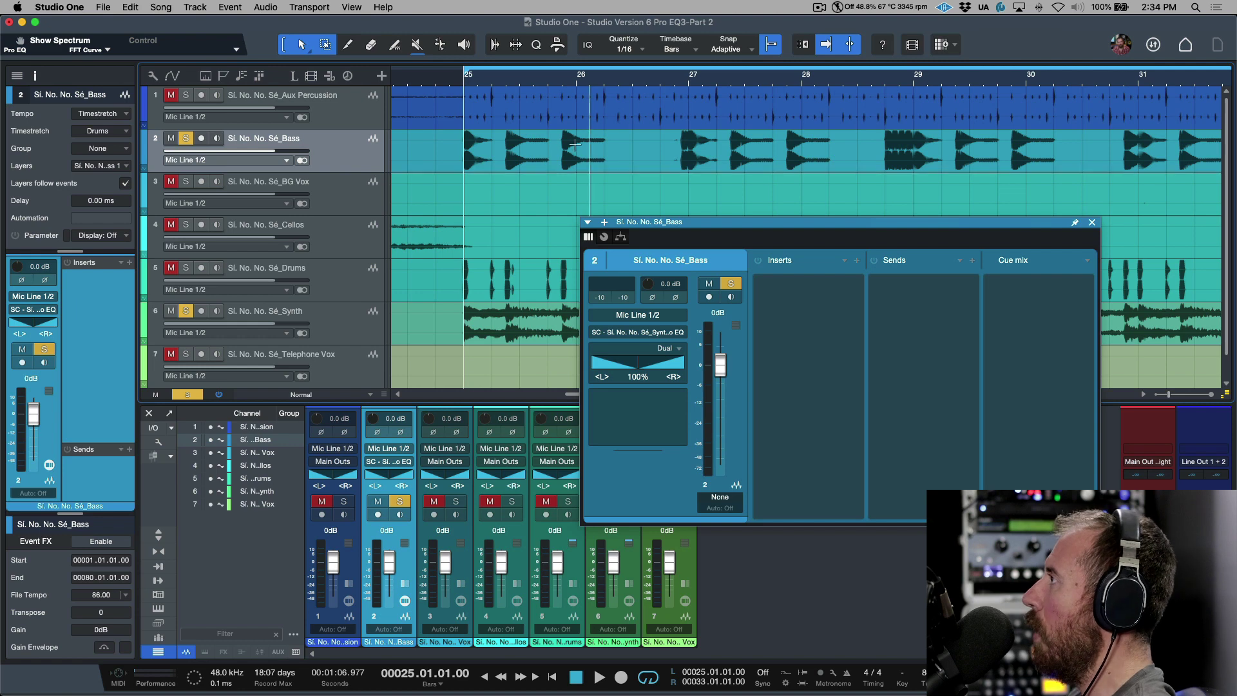
{"action": "left_click", "coordinate": [354, 333]}
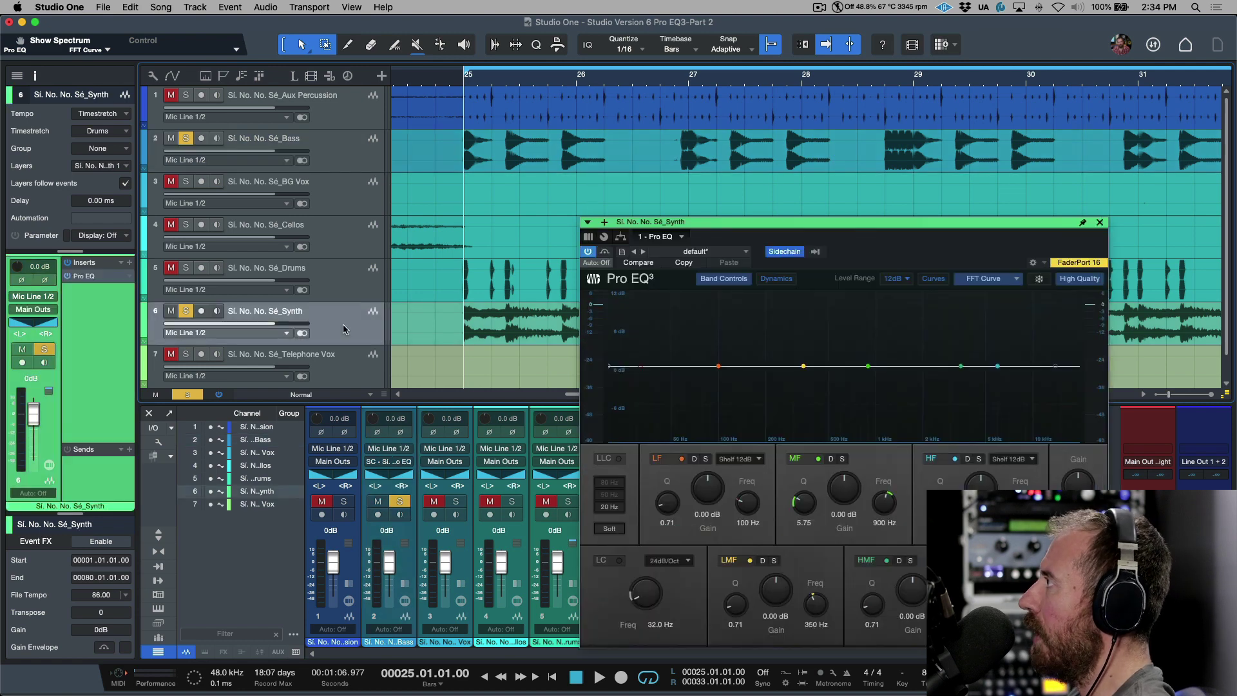
{"action": "left_click", "coordinate": [816, 251]}
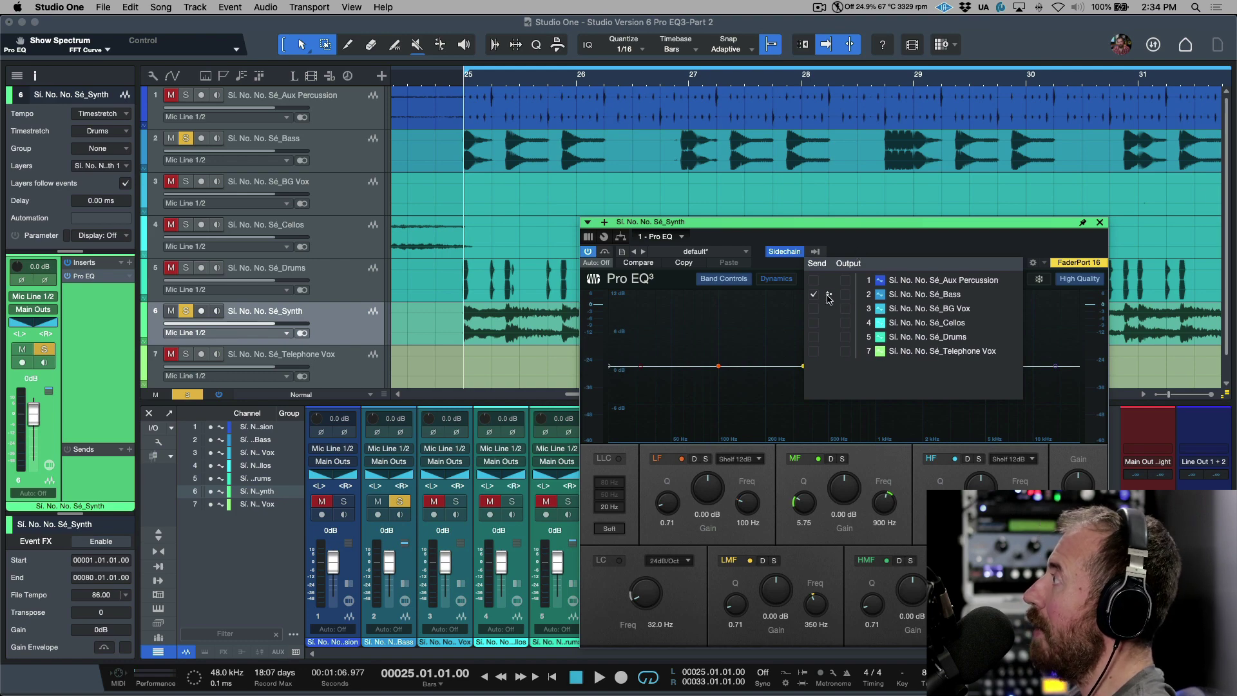
{"action": "left_click", "coordinate": [1099, 226]}
{"action": "left_click", "coordinate": [342, 149]}
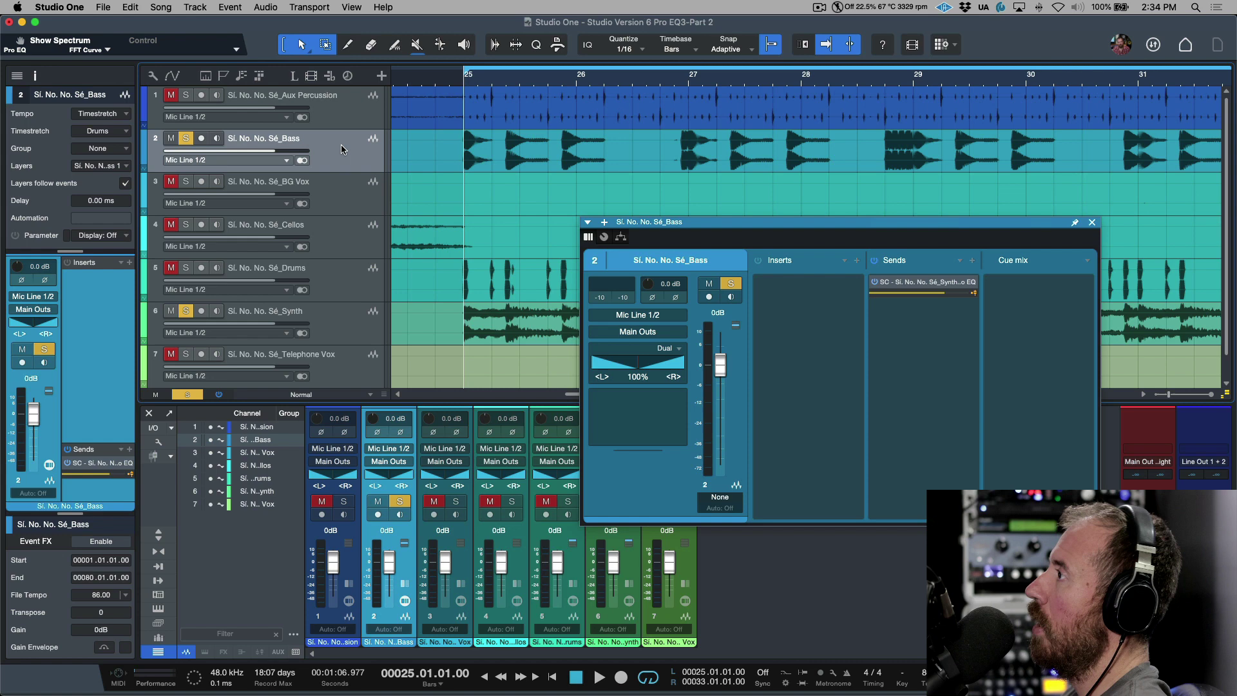
{"action": "left_click", "coordinate": [1093, 223]}
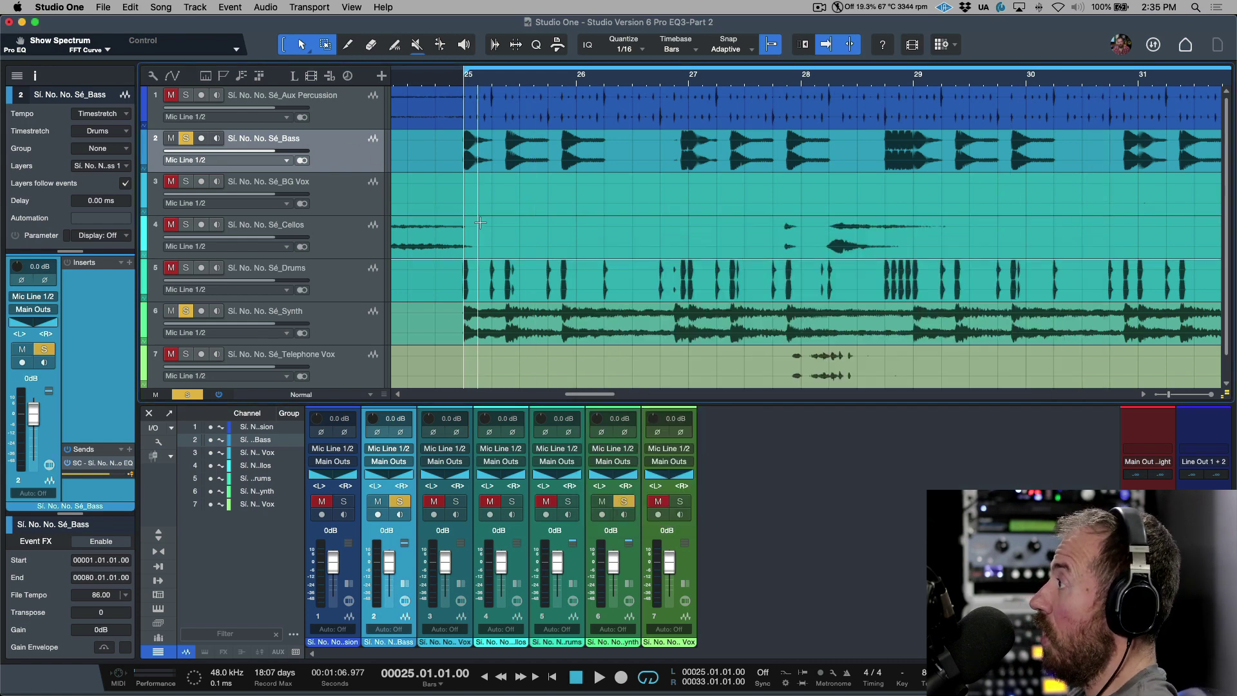
- Play the song with the Synth track's Pro EQ open, repositioning its window to compare spectra
{"action": "key", "text": "space"}
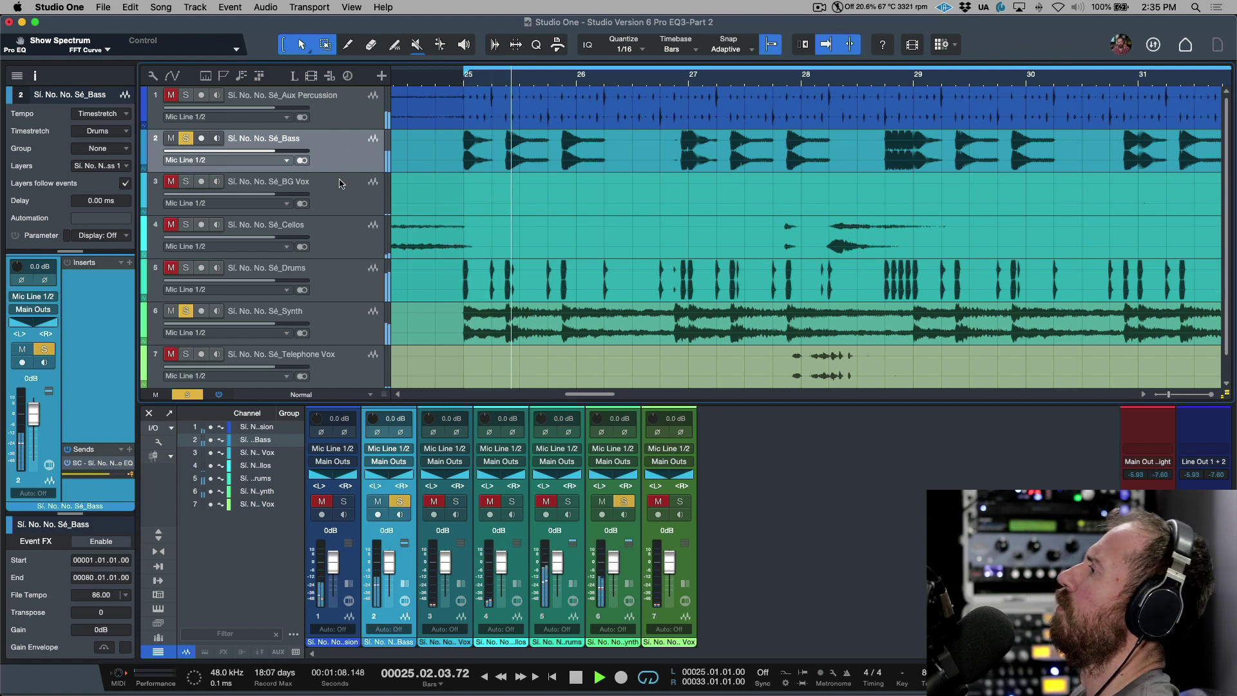
{"action": "left_click", "coordinate": [358, 330]}
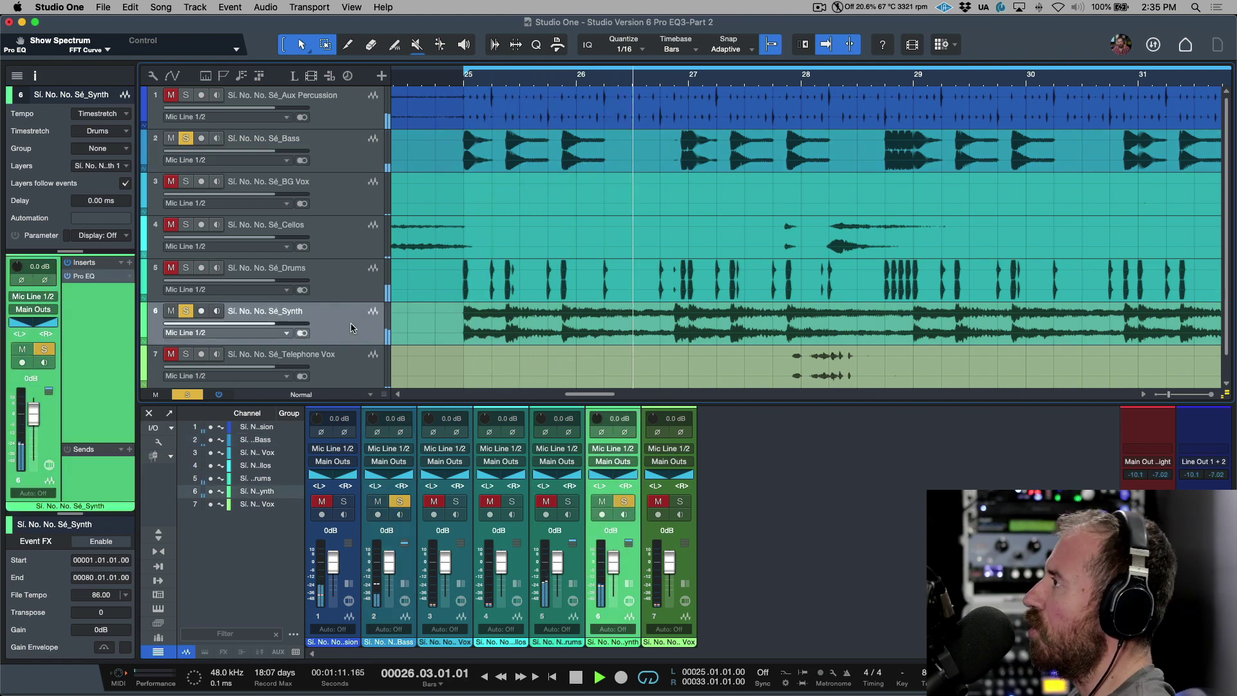
{"action": "left_click", "coordinate": [94, 277]}
{"action": "left_click_drag", "start_coordinate": [804, 221], "coordinate": [642, 169]}
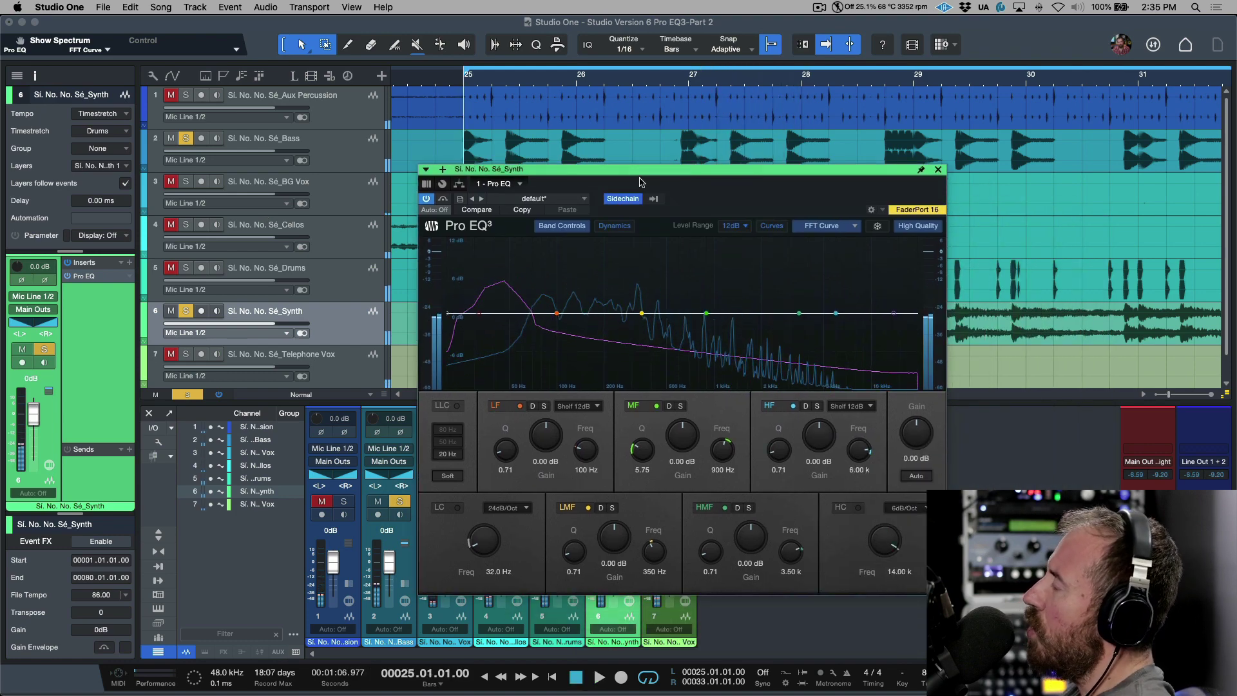
{"action": "key", "text": "space"}
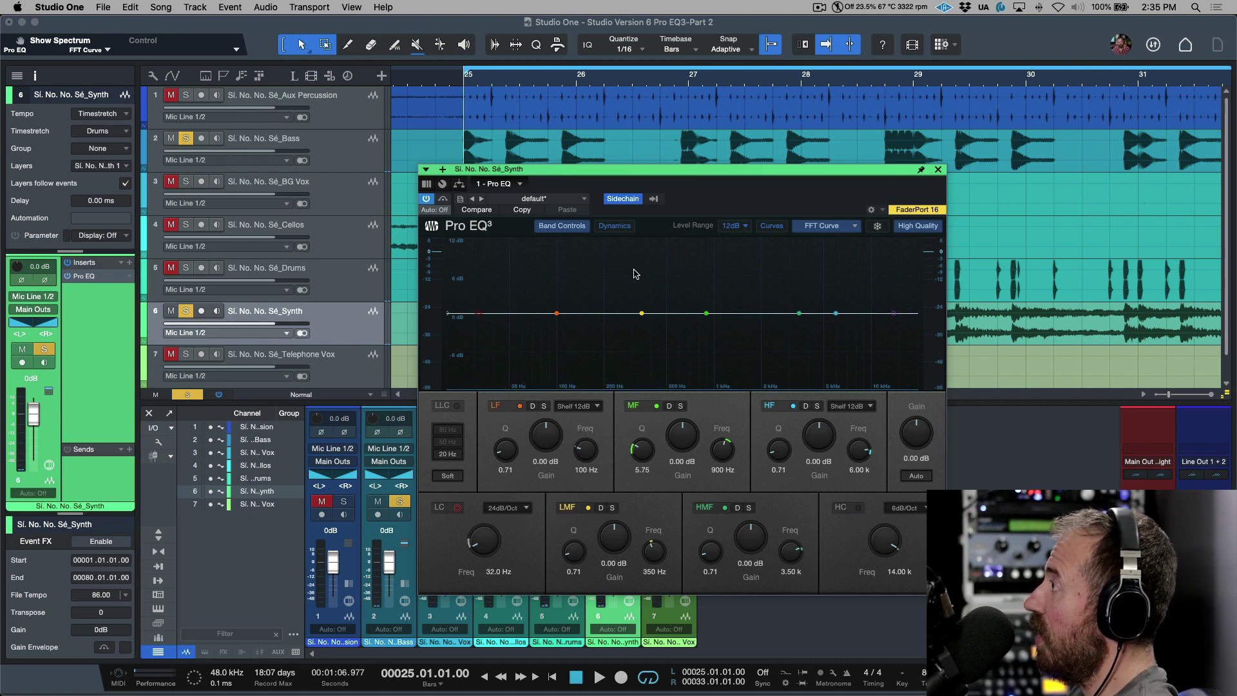
{"action": "left_click_drag", "start_coordinate": [567, 169], "coordinate": [651, 162]}
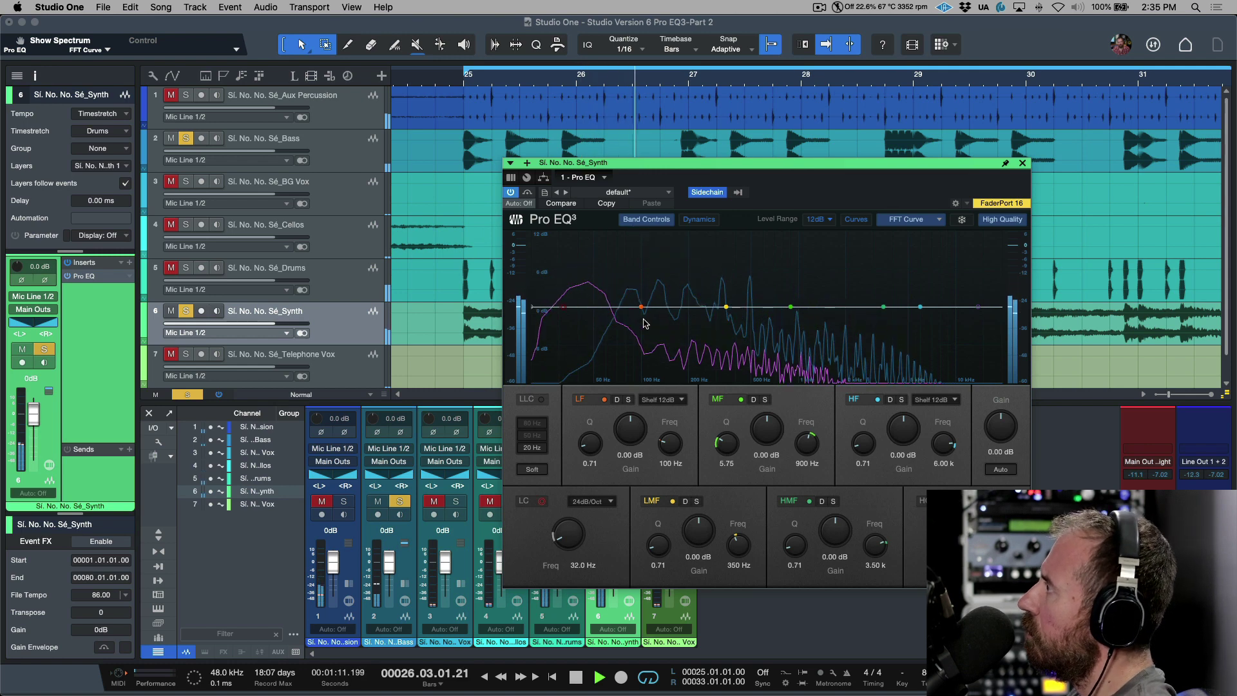
{"action": "key", "text": "space"}
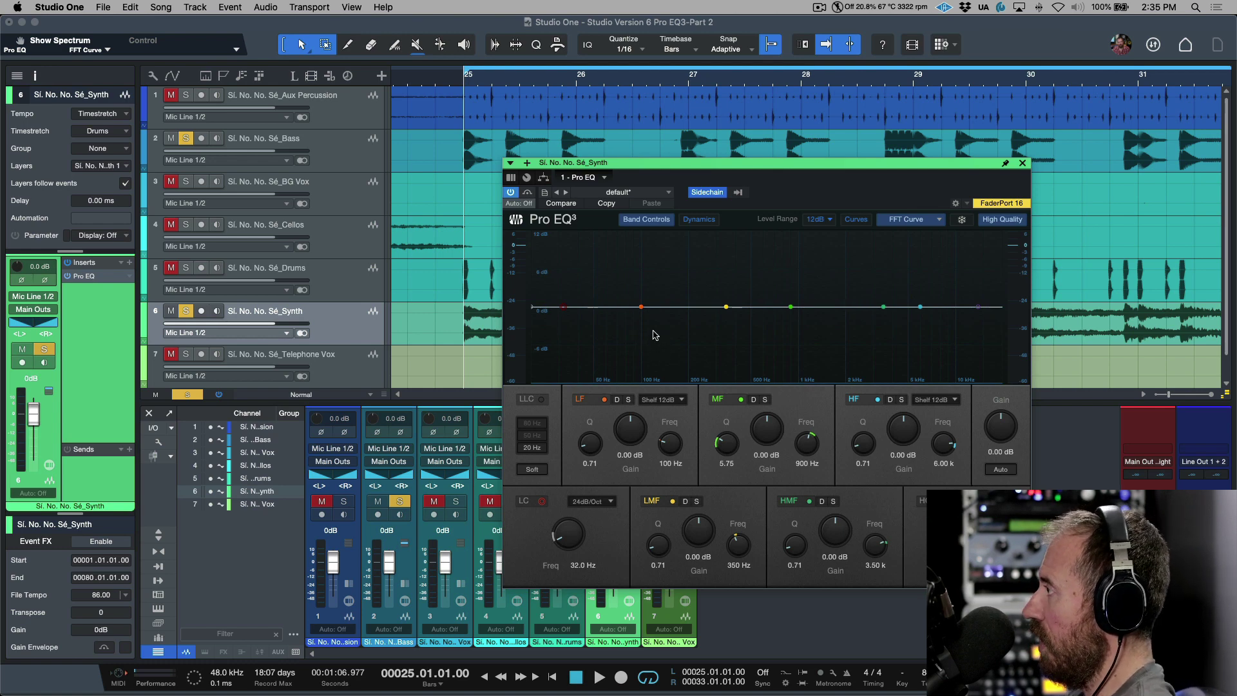
- Make the Synth EQ's low band a dynamic Peaking band near 88.8 Hz
{"action": "left_click_drag", "start_coordinate": [641, 311], "coordinate": [632, 310]}
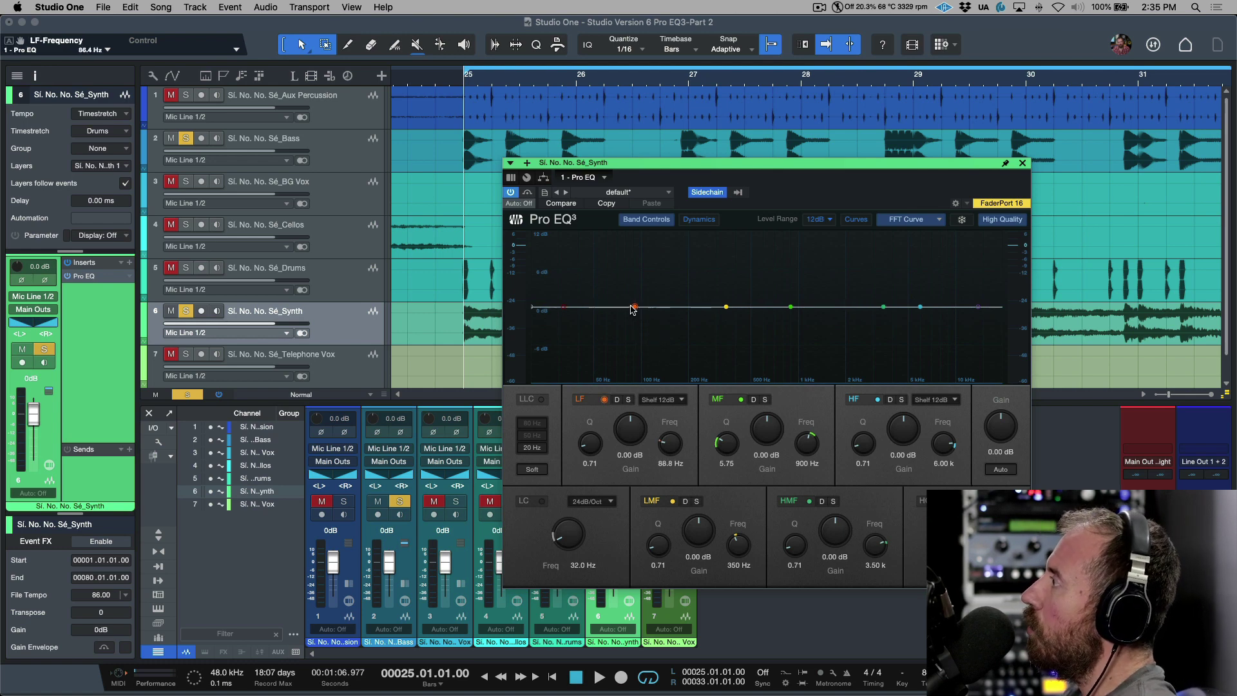
{"action": "left_click", "coordinate": [616, 400]}
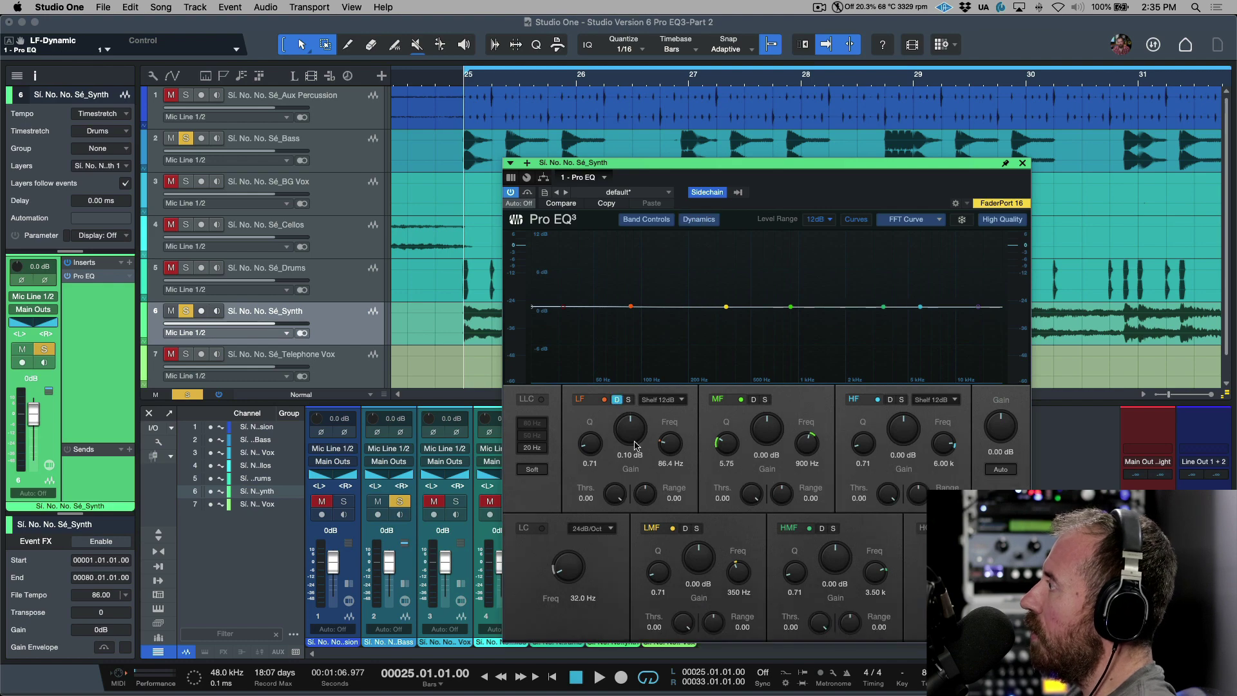
{"action": "left_click", "coordinate": [675, 400]}
{"action": "left_click", "coordinate": [677, 415]}
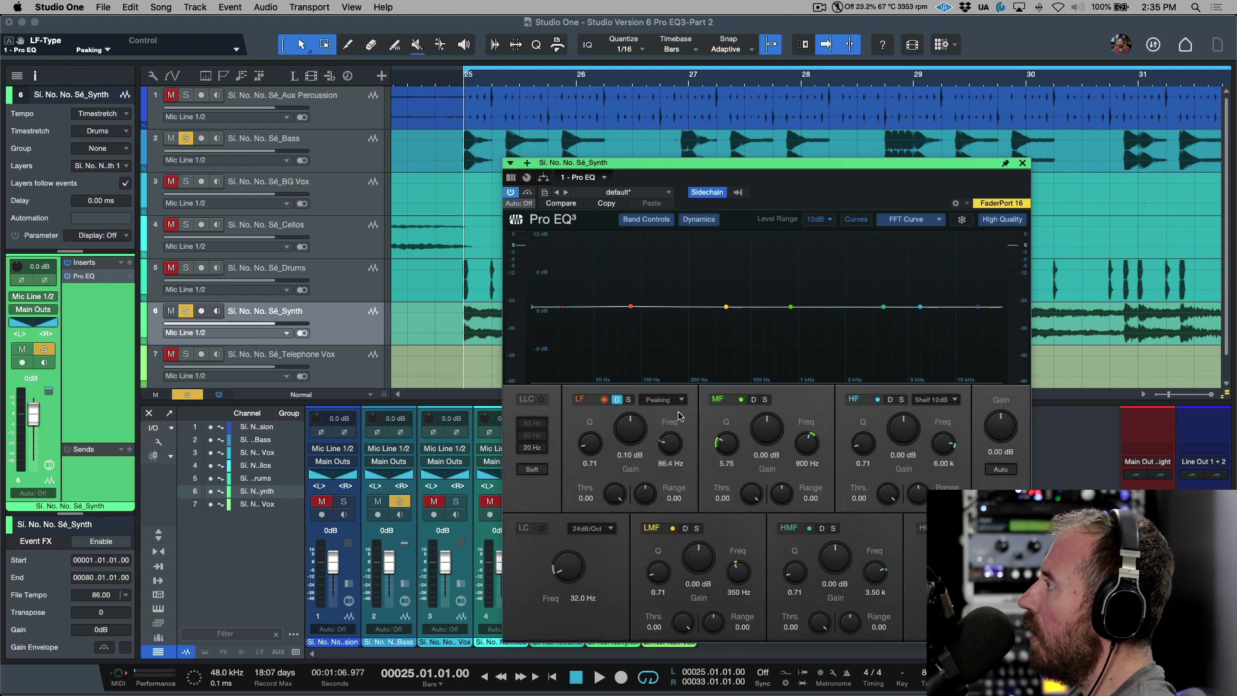
{"action": "left_click_drag", "start_coordinate": [721, 170], "coordinate": [718, 153]}
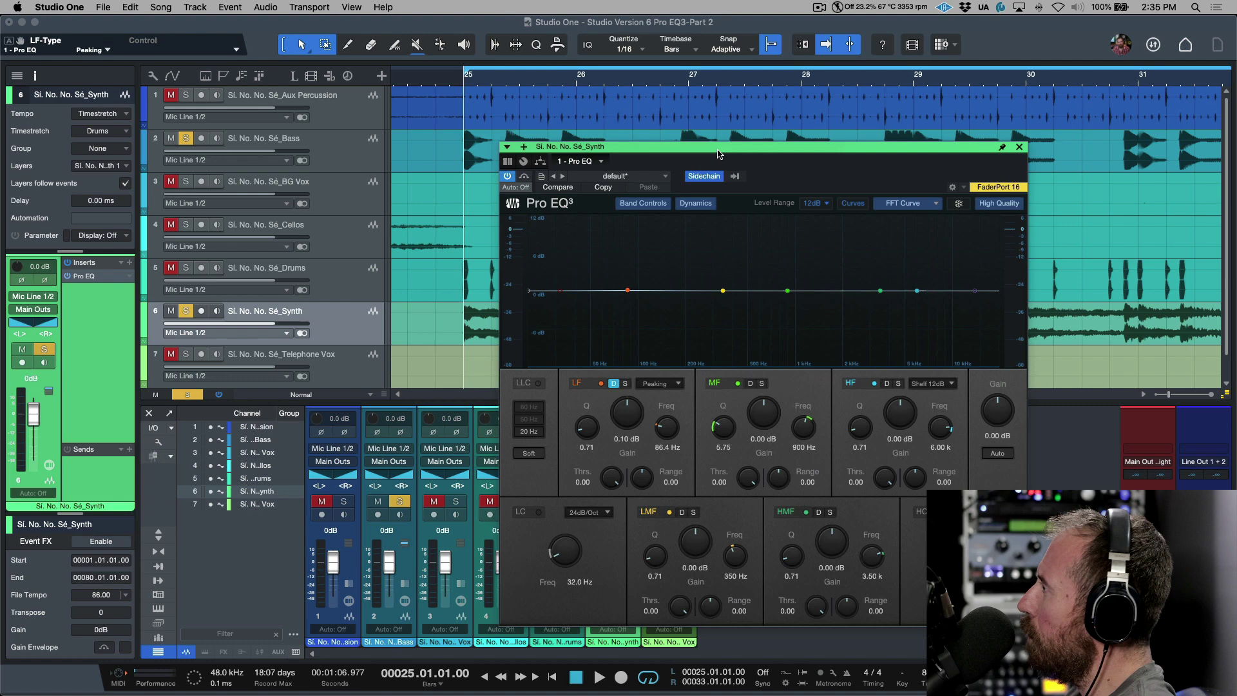
- Solo the low band during playback and sweep its frequency to 89.4 Hz
{"action": "key", "text": "space"}
{"action": "left_click", "coordinate": [625, 383]}
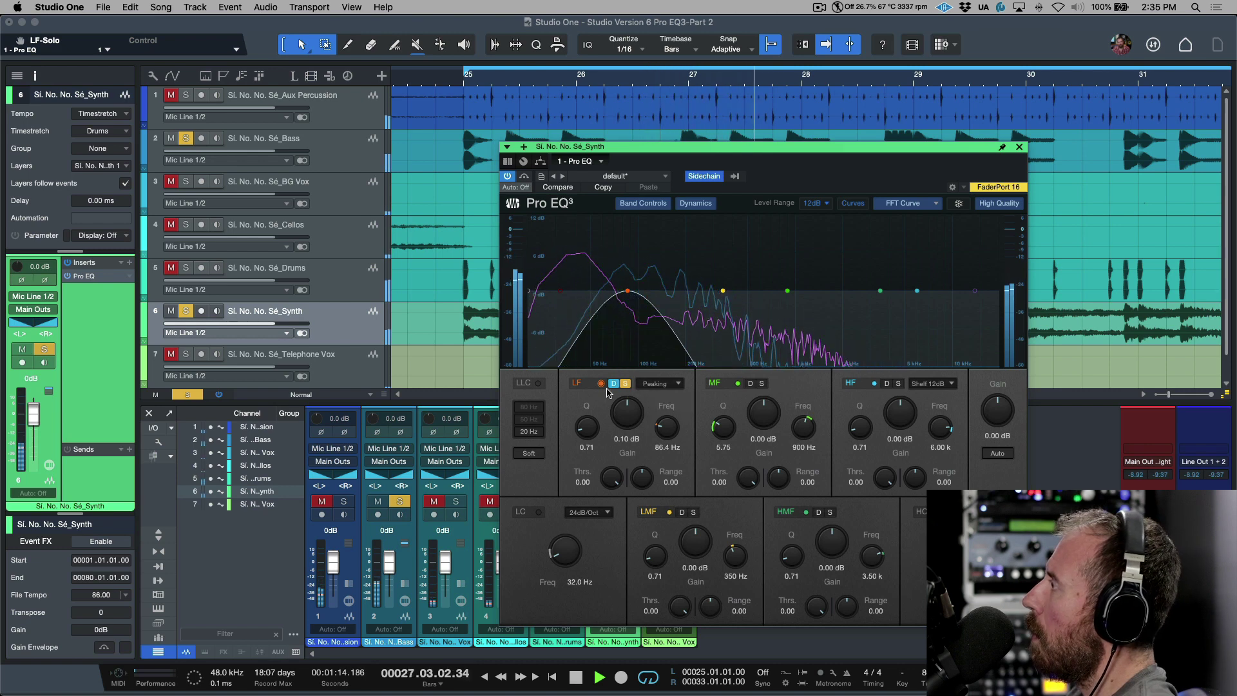
{"action": "left_click_drag", "start_coordinate": [668, 429], "coordinate": [670, 426]}
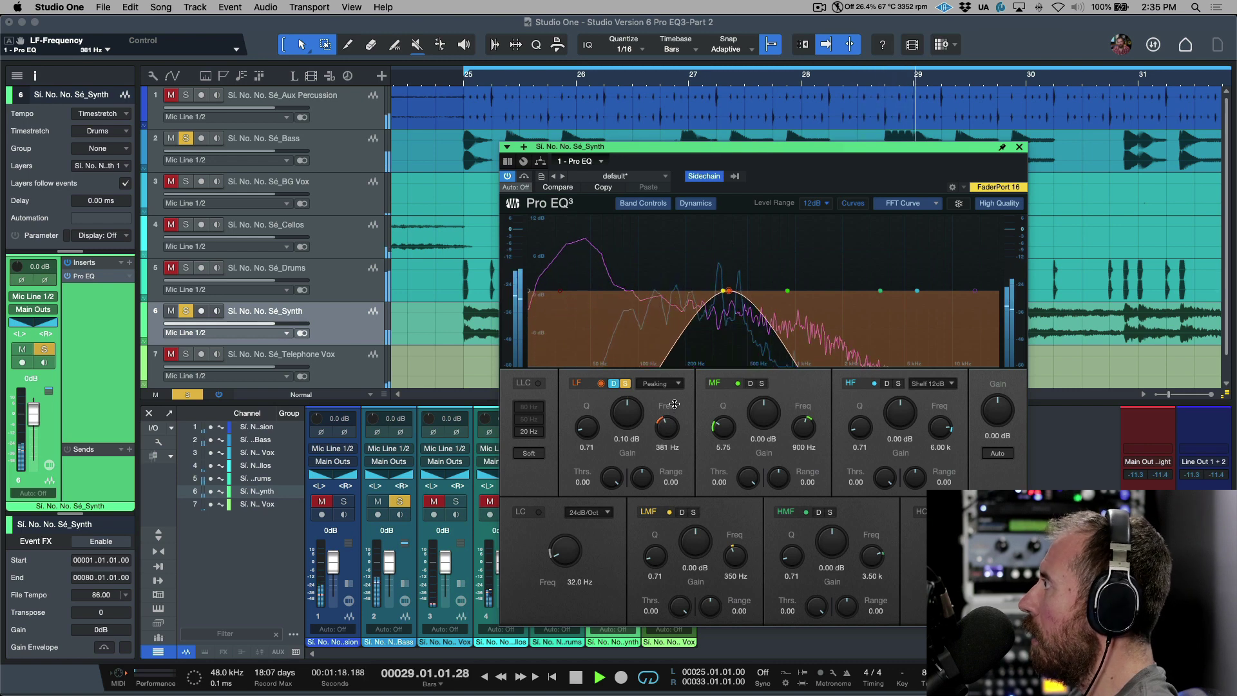
{"action": "left_click_drag", "start_coordinate": [674, 404], "coordinate": [672, 429]}
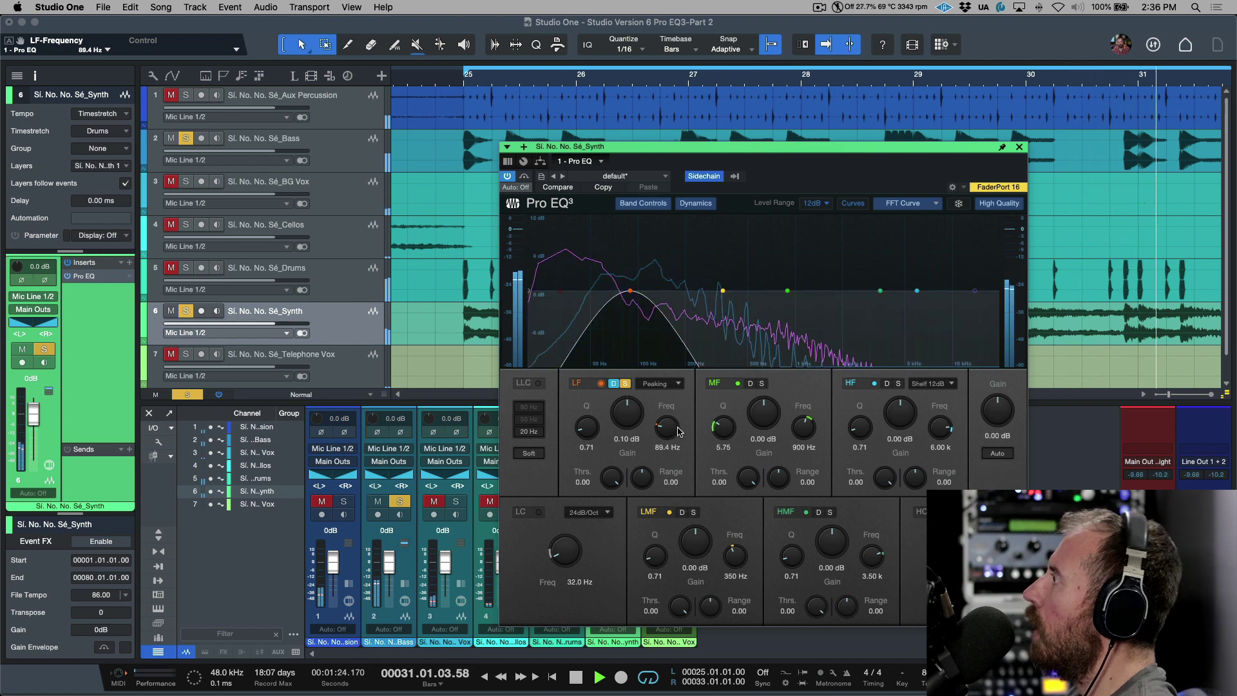
{"action": "key", "text": "space"}
- Unsolo the low band and lower its dynamic threshold to -26.10 dB while playing
{"action": "left_click", "coordinate": [625, 384]}
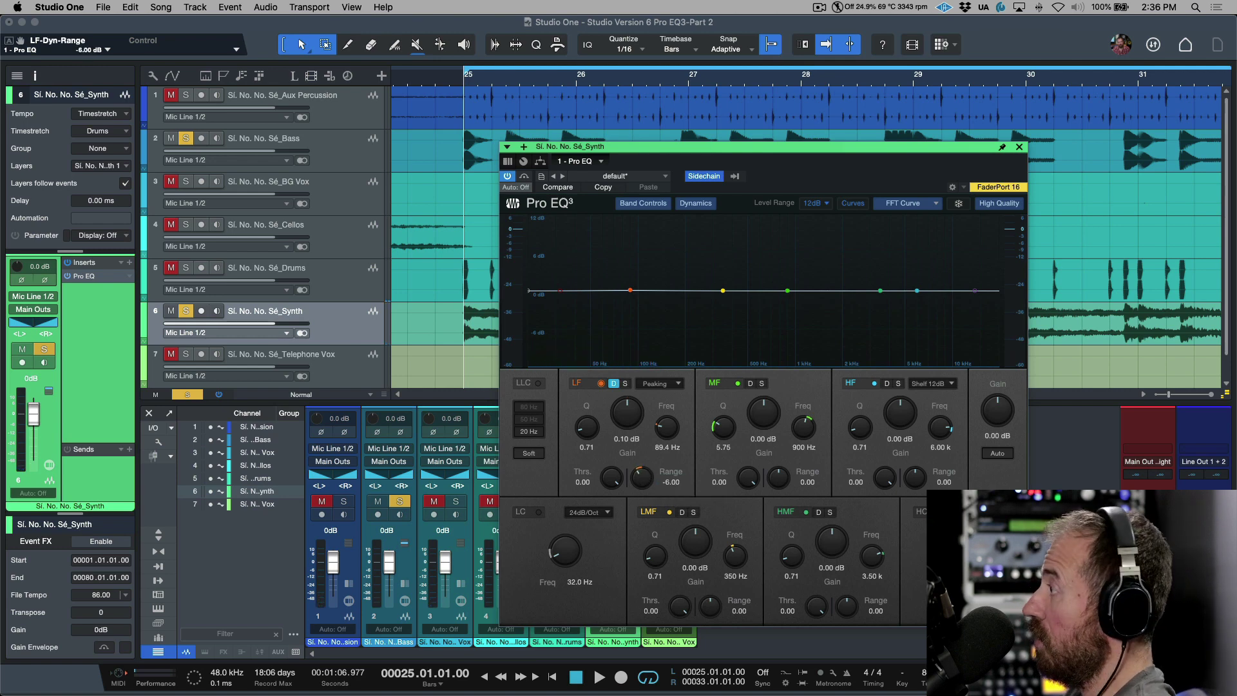
{"action": "key", "text": "space"}
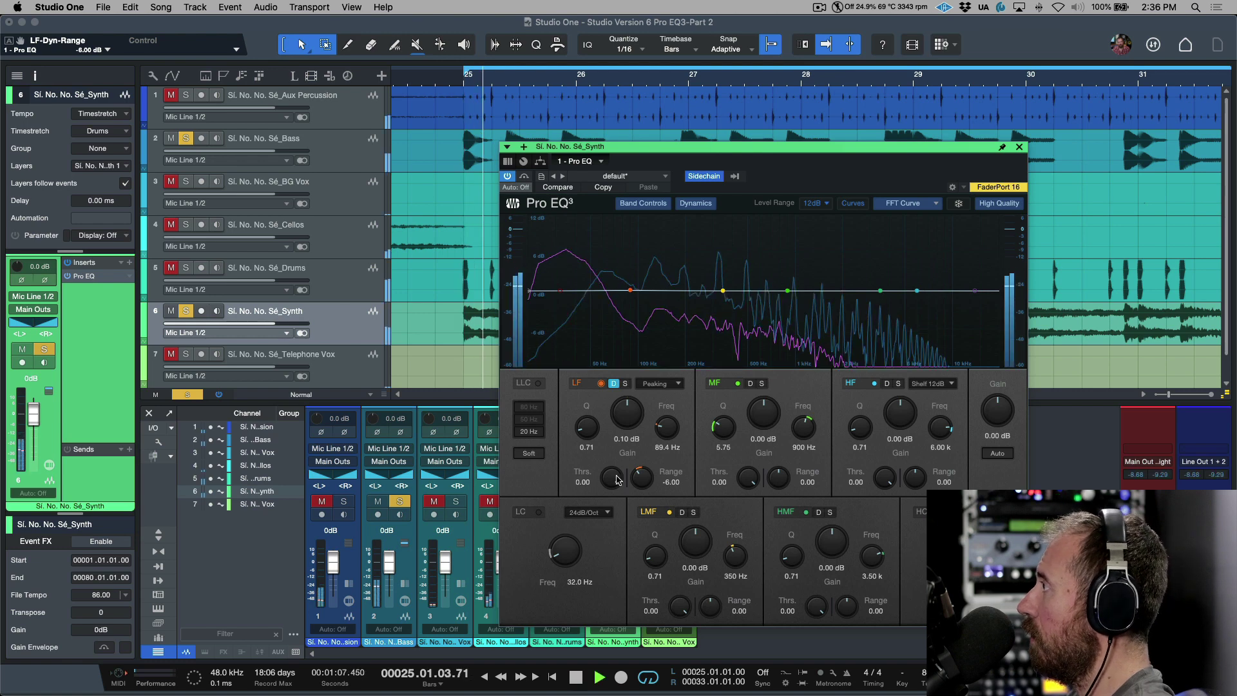
{"action": "left_click_drag", "start_coordinate": [620, 480], "coordinate": [618, 512]}
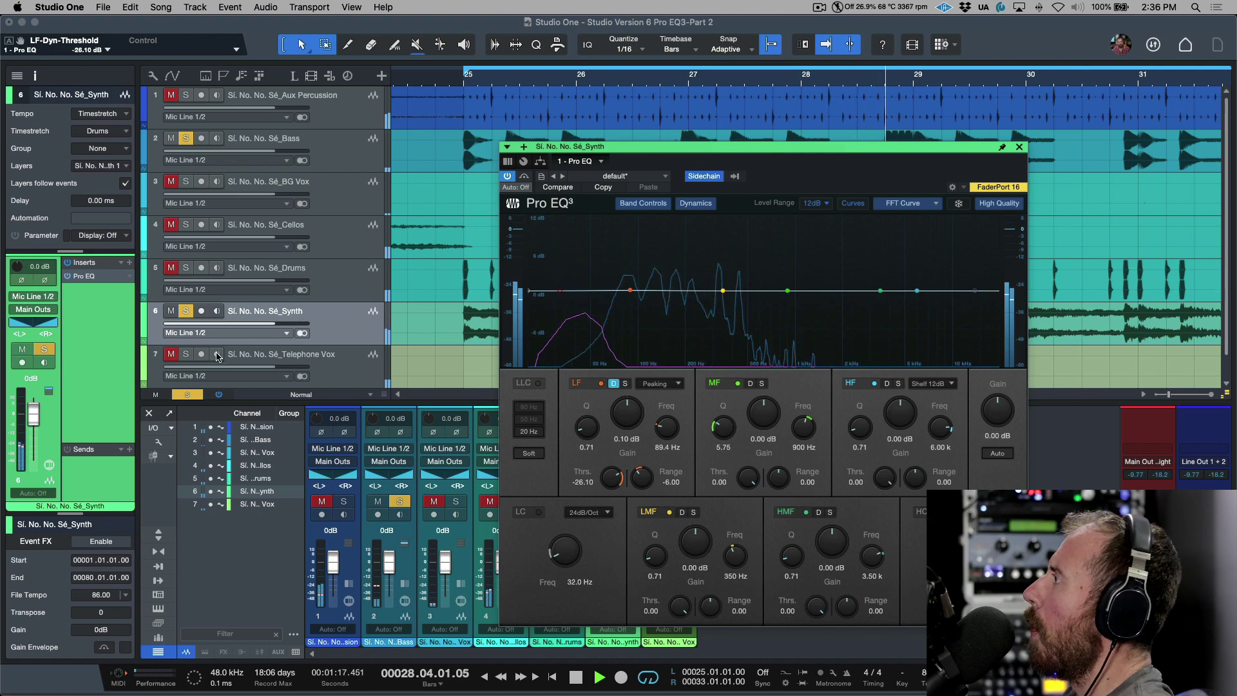
{"action": "key", "text": "space"}
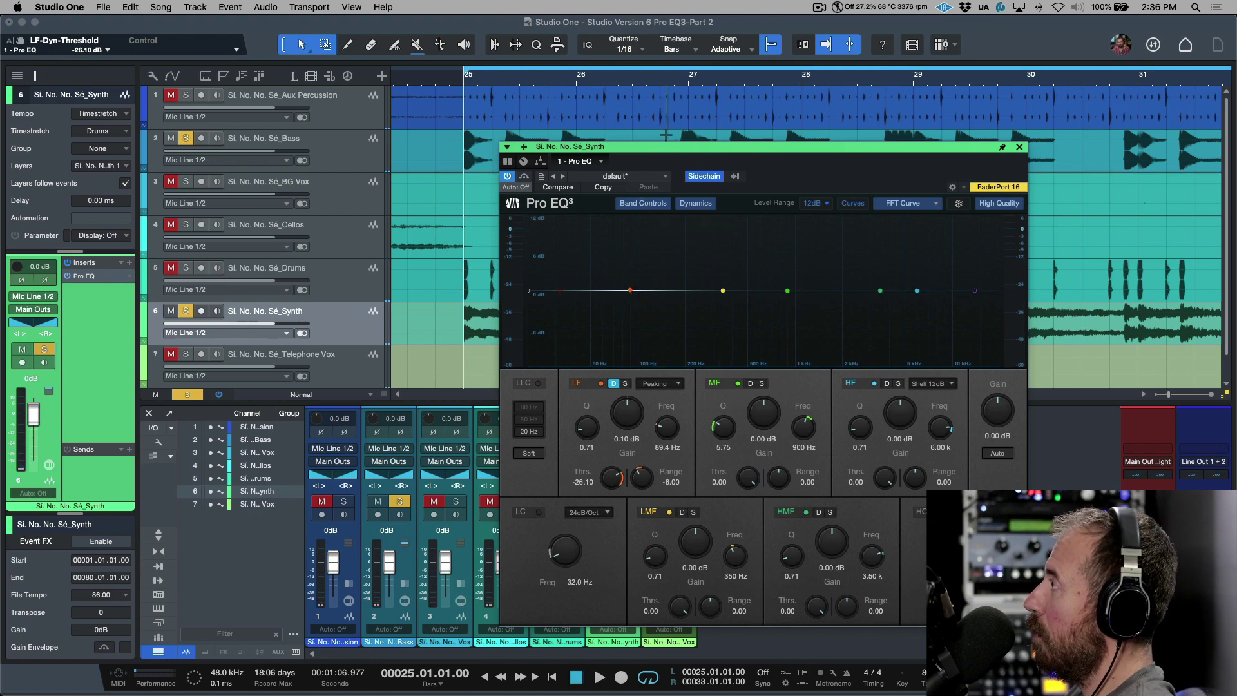
- Reposition the EQ window and play back to hear the low band ducking
{"action": "left_click_drag", "start_coordinate": [690, 152], "coordinate": [688, 324]}
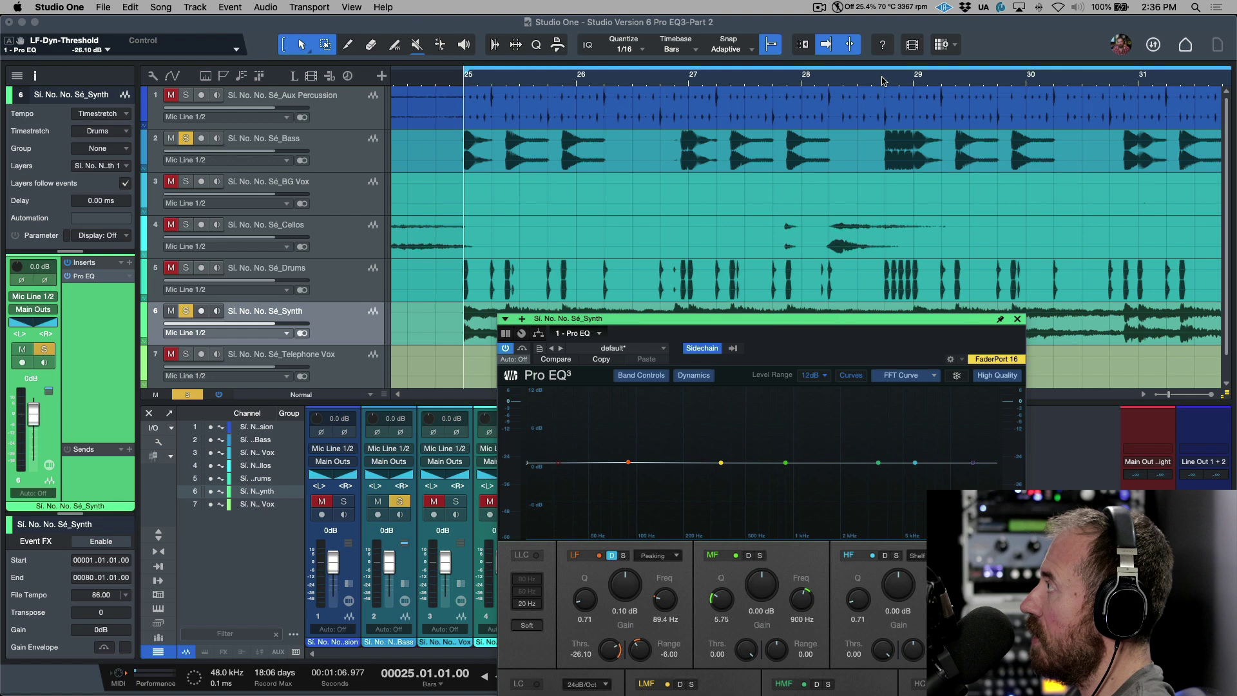
{"action": "left_click_drag", "start_coordinate": [823, 320], "coordinate": [814, 313]}
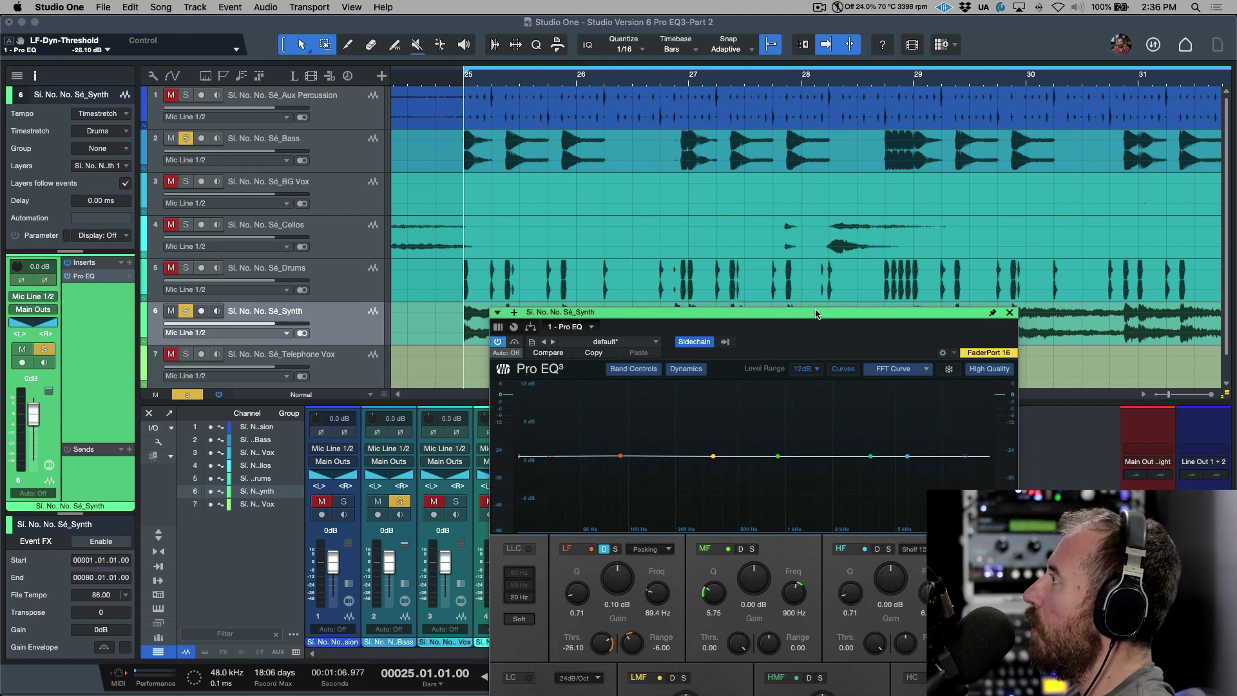
{"action": "key", "text": "space"}
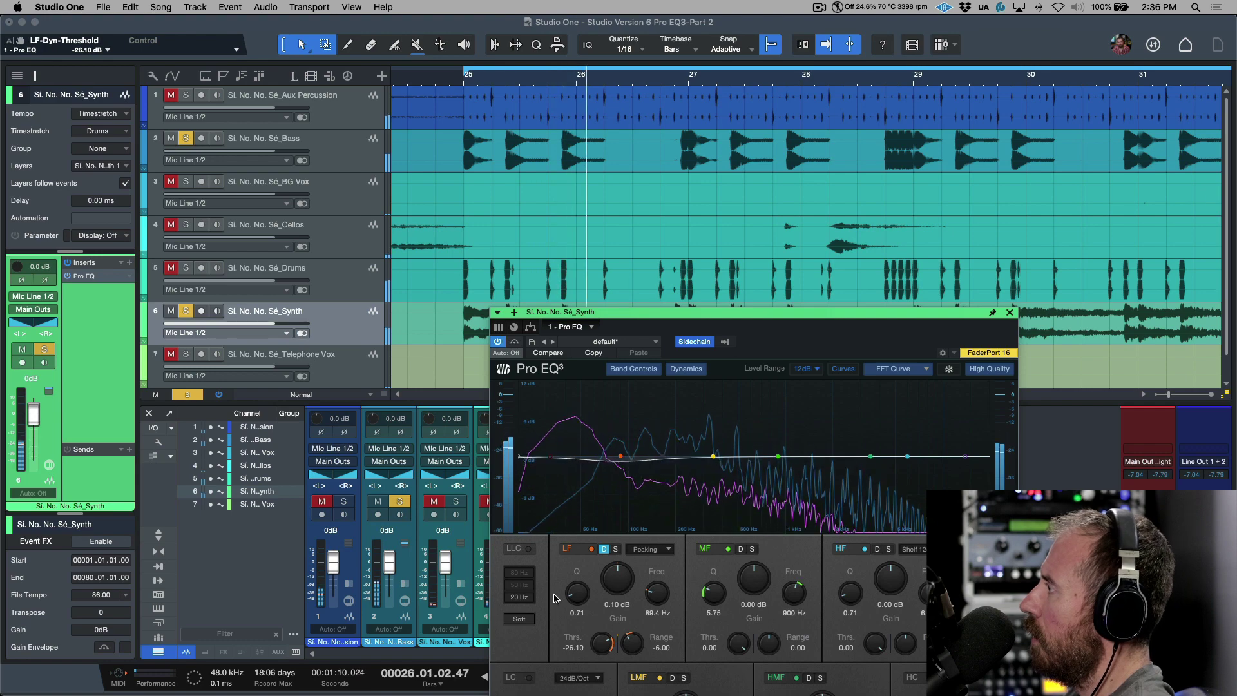
{"action": "left_click_drag", "start_coordinate": [823, 315], "coordinate": [805, 203]}
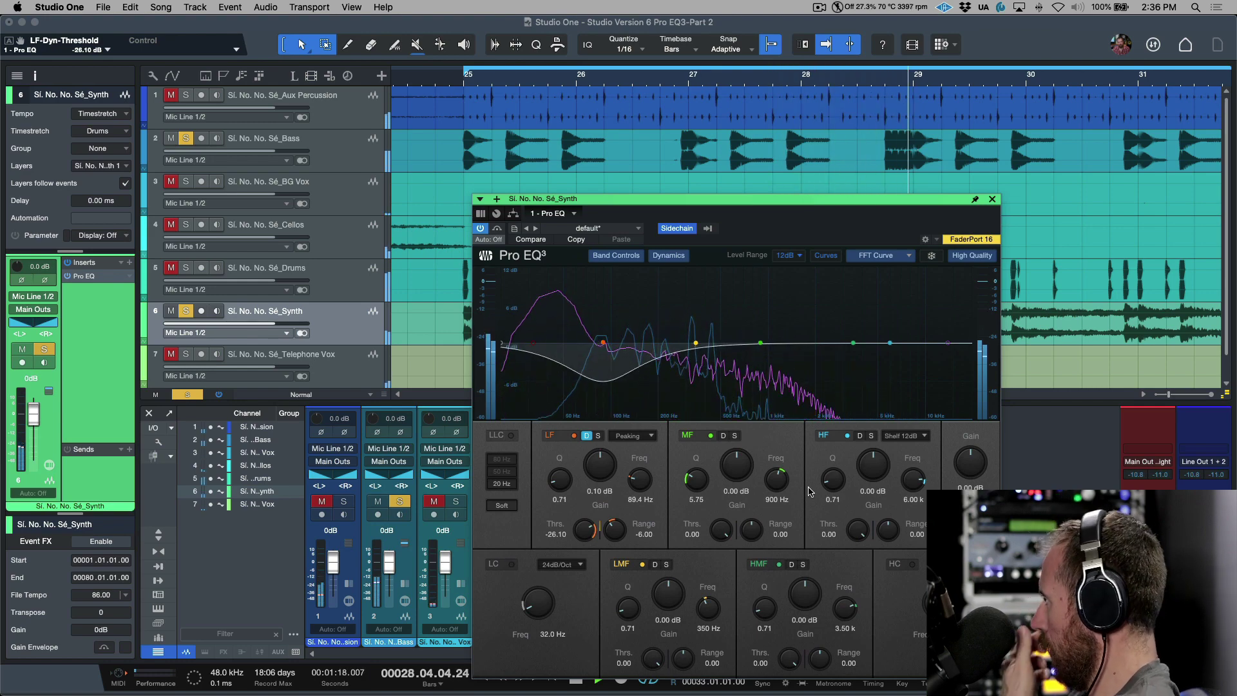
{"action": "key", "text": "space"}
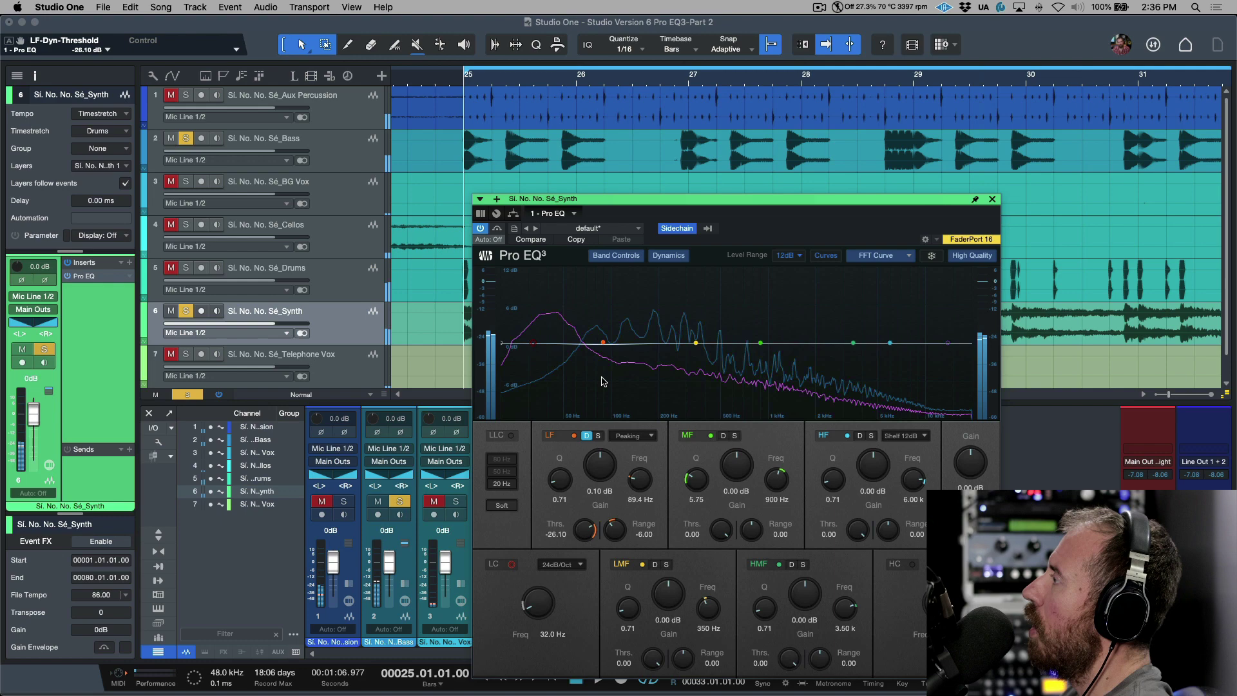
- Change the low band to a Shelf 12dB filter at 155 Hz, checking it during playback
{"action": "left_click", "coordinate": [628, 438]}
{"action": "left_click", "coordinate": [632, 465]}
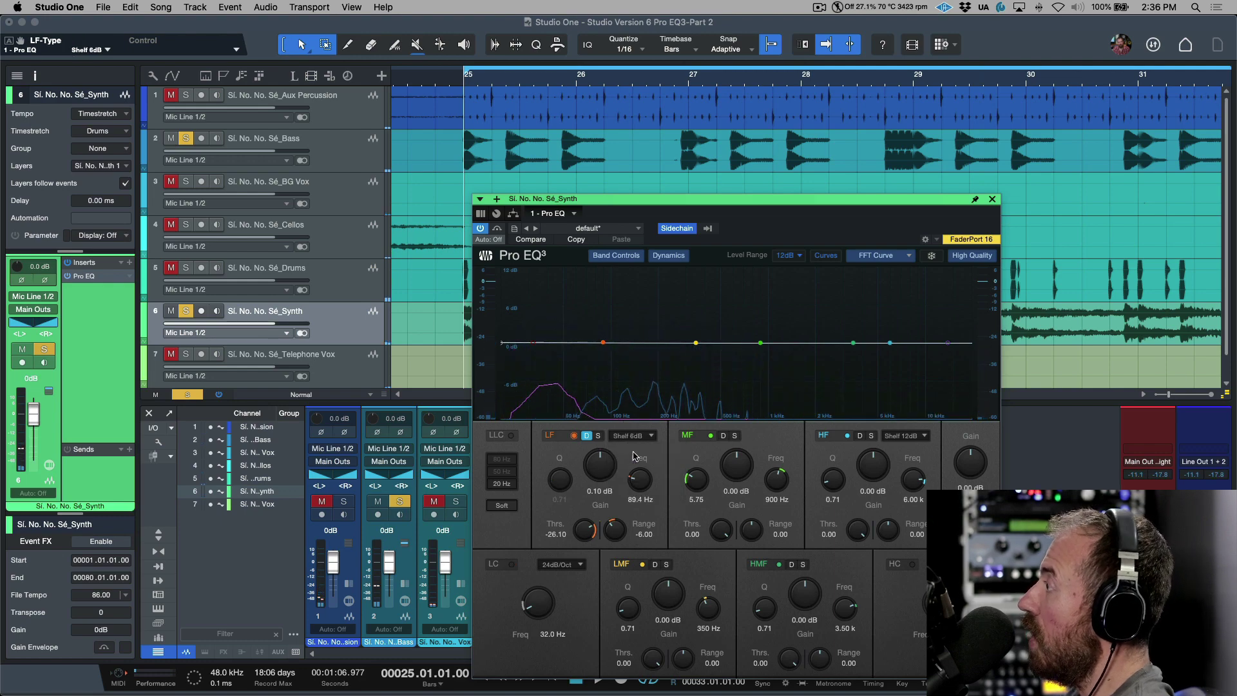
{"action": "left_click", "coordinate": [636, 444]}
{"action": "left_click", "coordinate": [630, 479]}
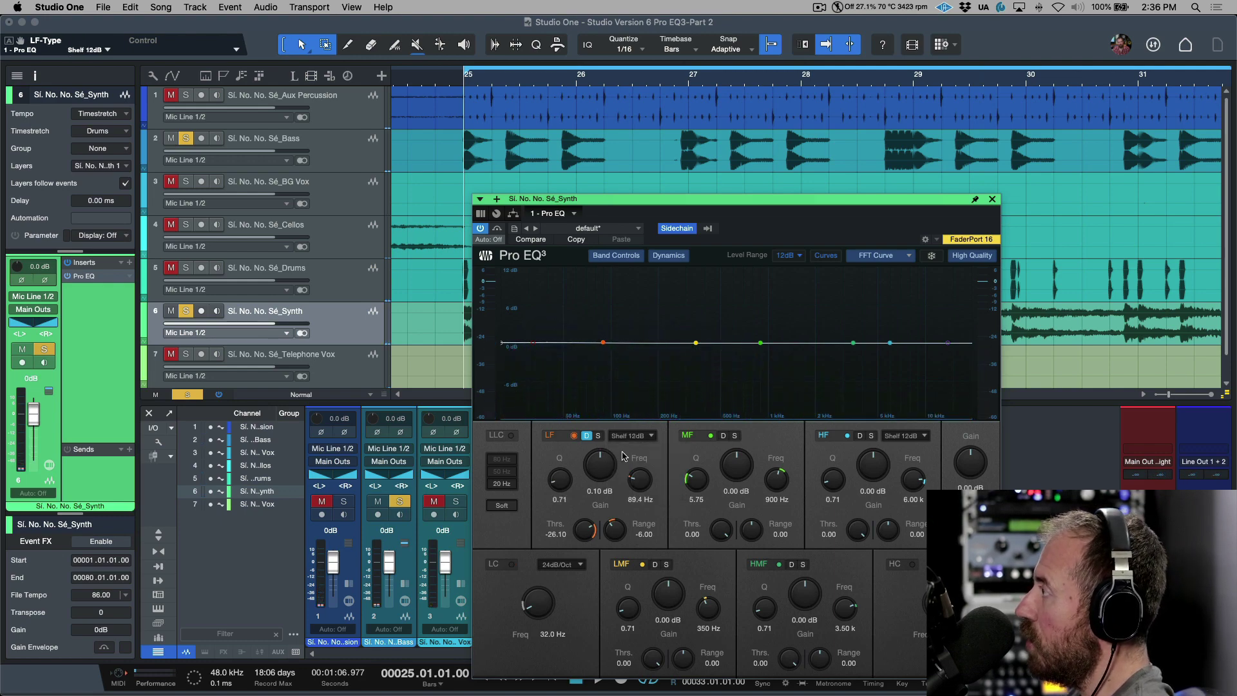
{"action": "key", "text": "space"}
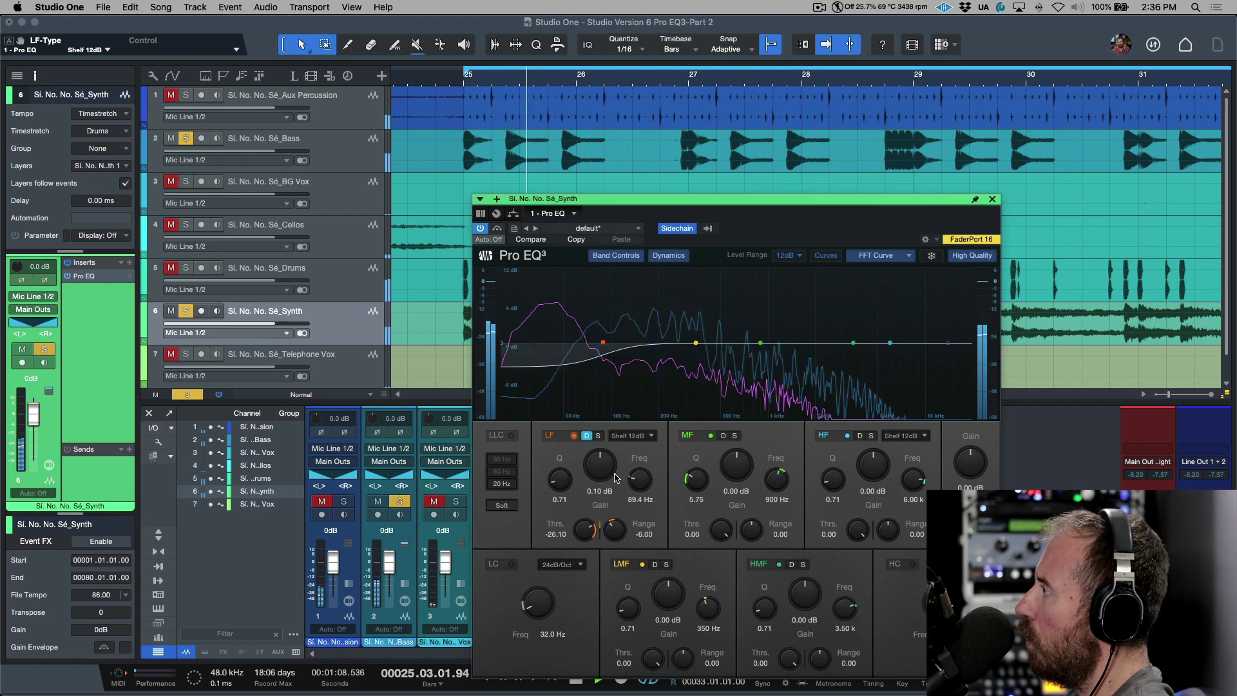
{"action": "left_click_drag", "start_coordinate": [636, 475], "coordinate": [639, 470]}
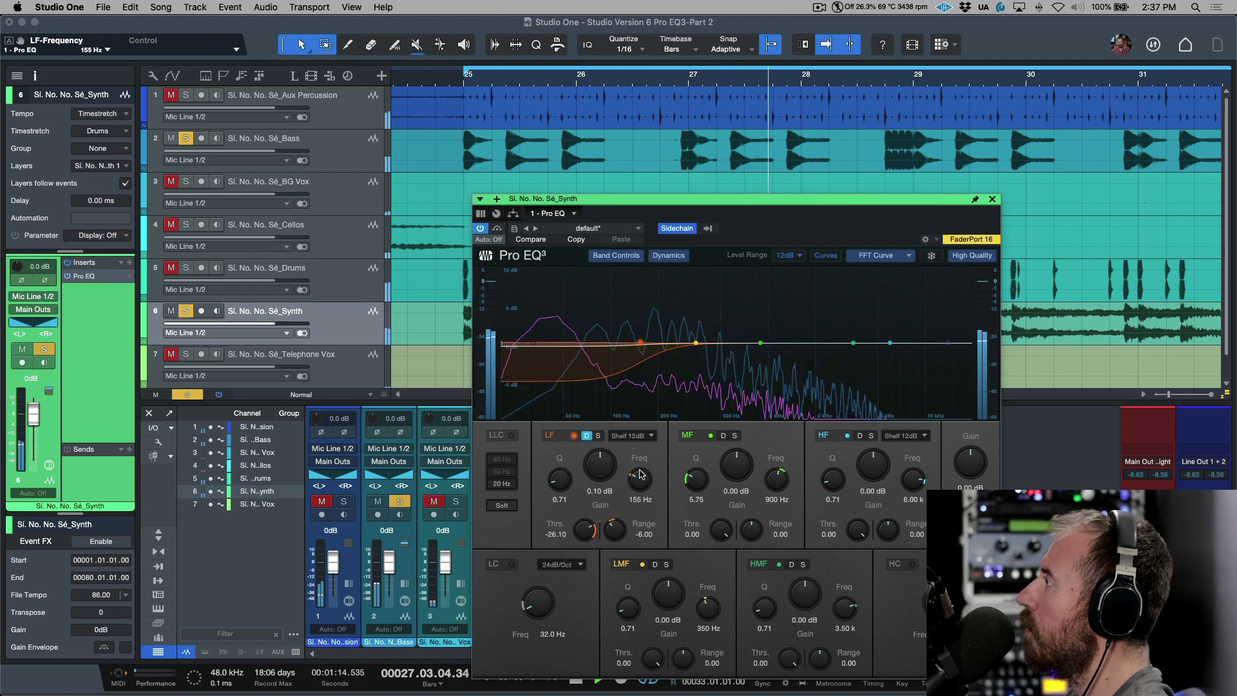
{"action": "key", "text": "space"}
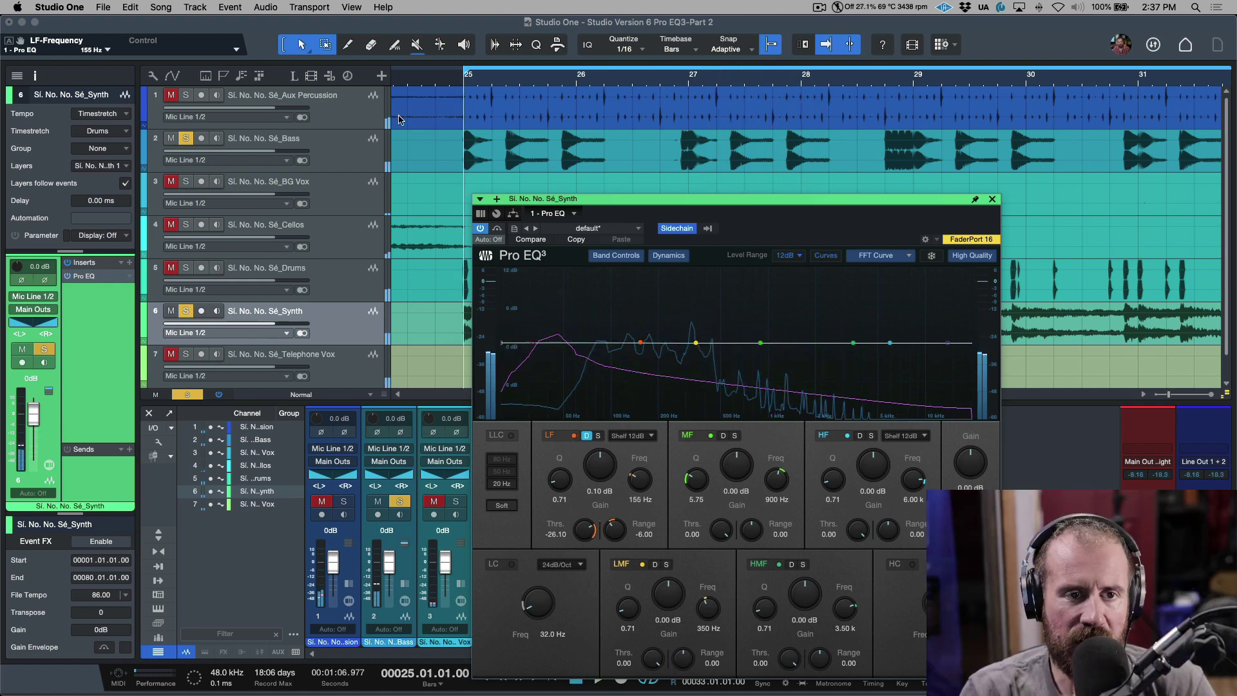
- Show the Bass channel, return to the Synth Pro EQ3, and play from bar 25
{"action": "left_click", "coordinate": [358, 165]}
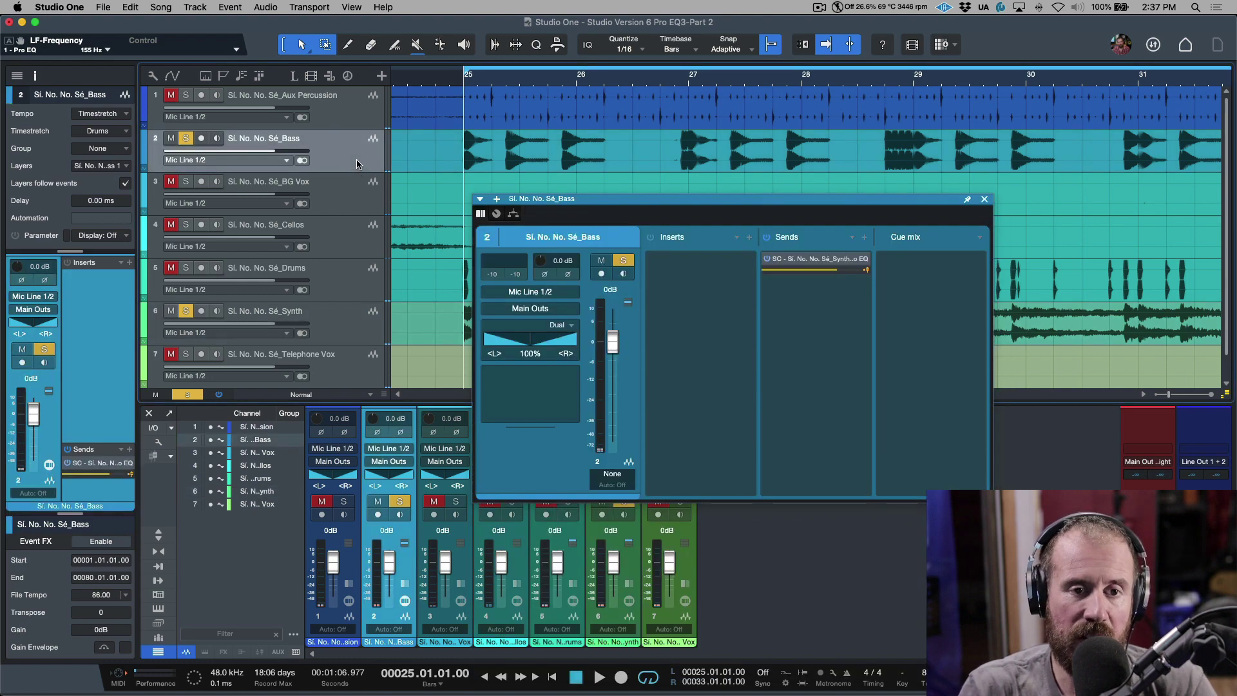
{"action": "left_click", "coordinate": [258, 491]}
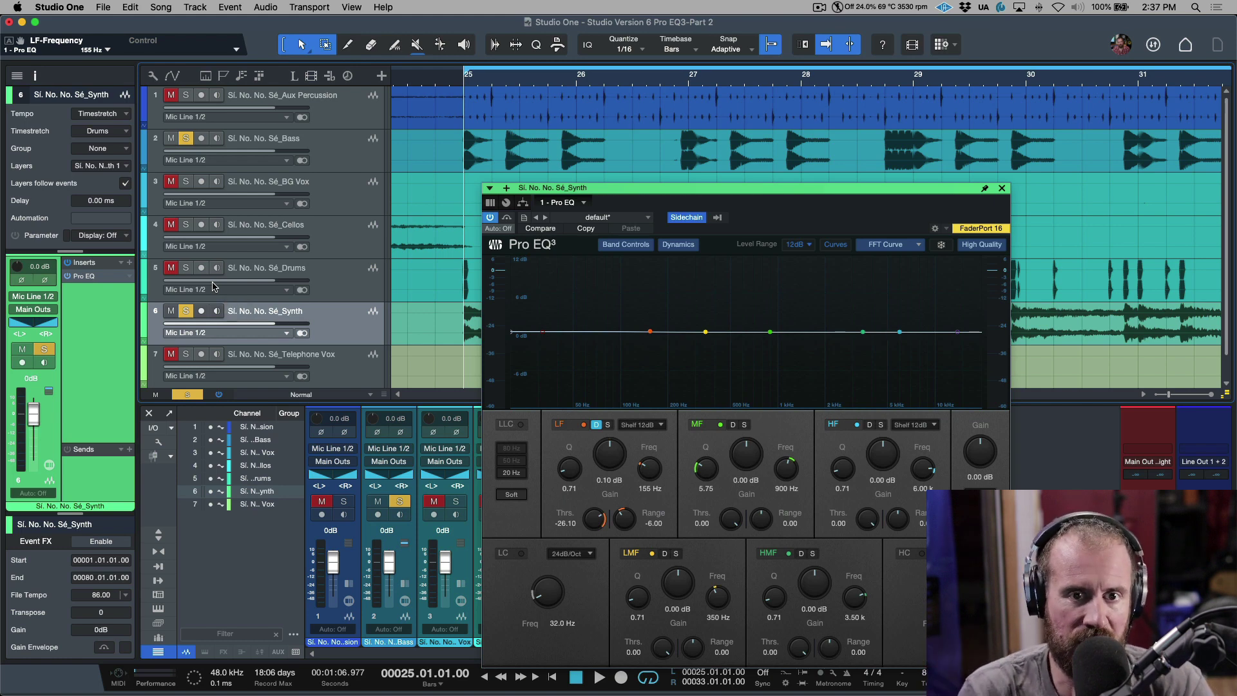
{"action": "key", "text": "space"}
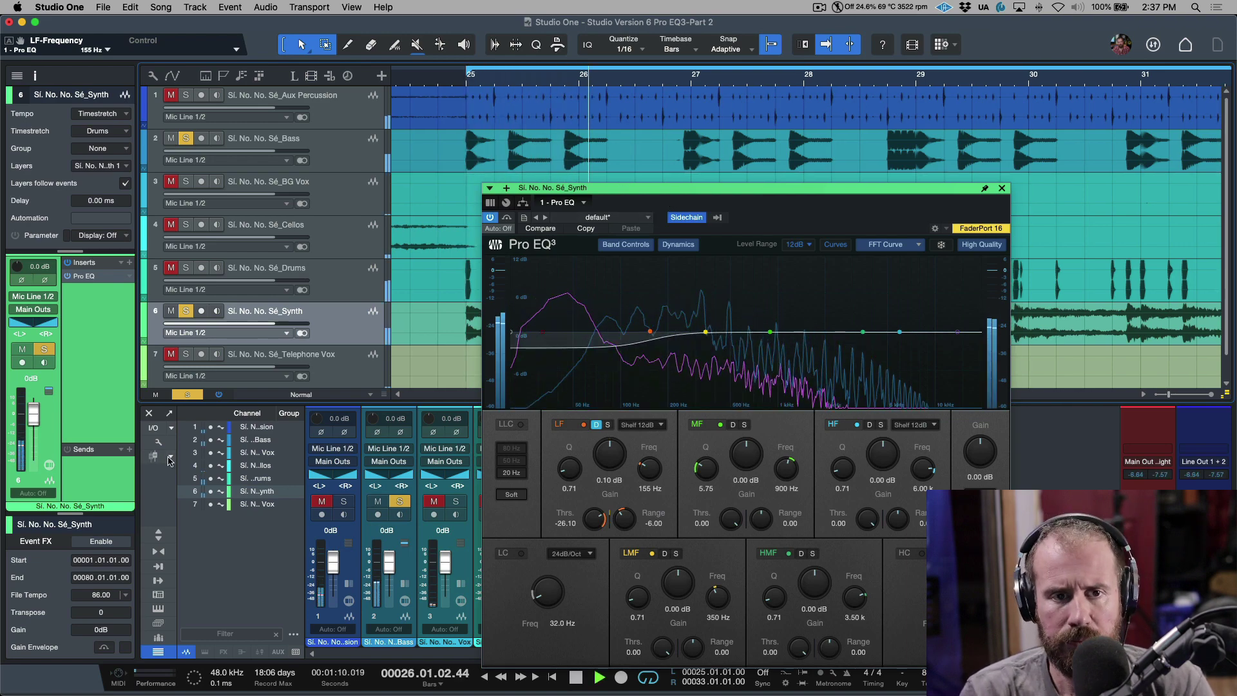
- Pull the Bass fader to -oo and deepen the Synth EQ's LF Range to -19.68 dB
{"action": "left_click", "coordinate": [369, 136]}
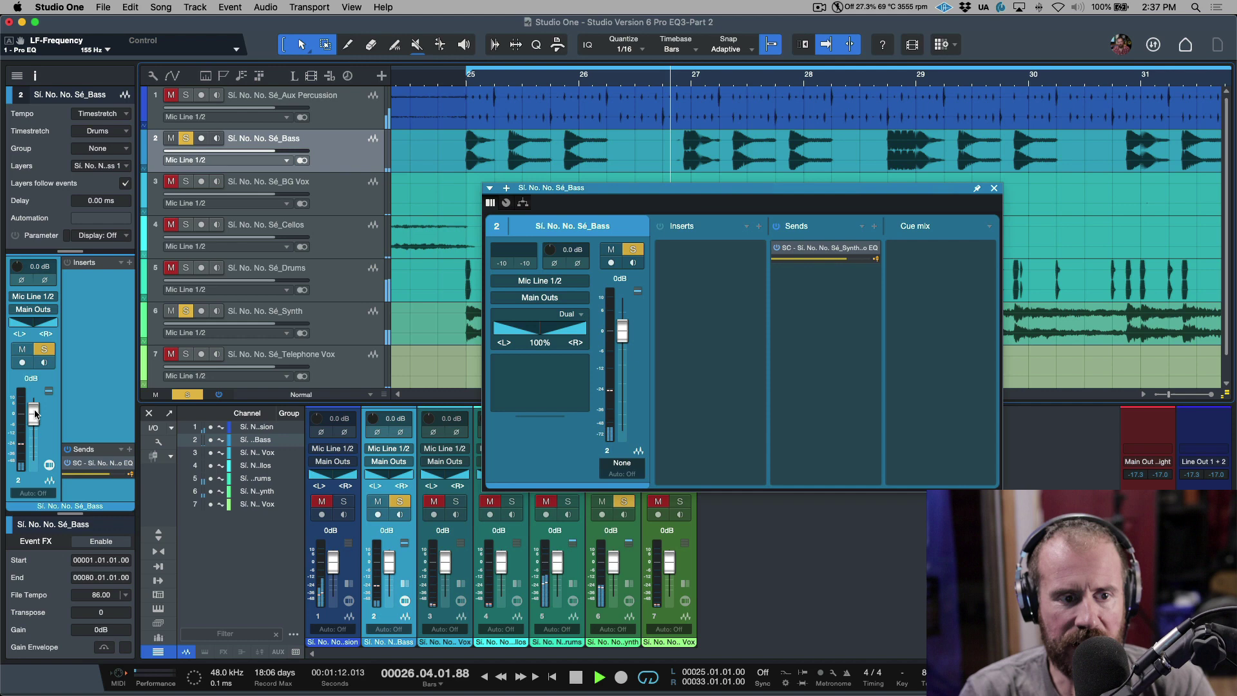
{"action": "left_click_drag", "start_coordinate": [35, 414], "coordinate": [34, 471]}
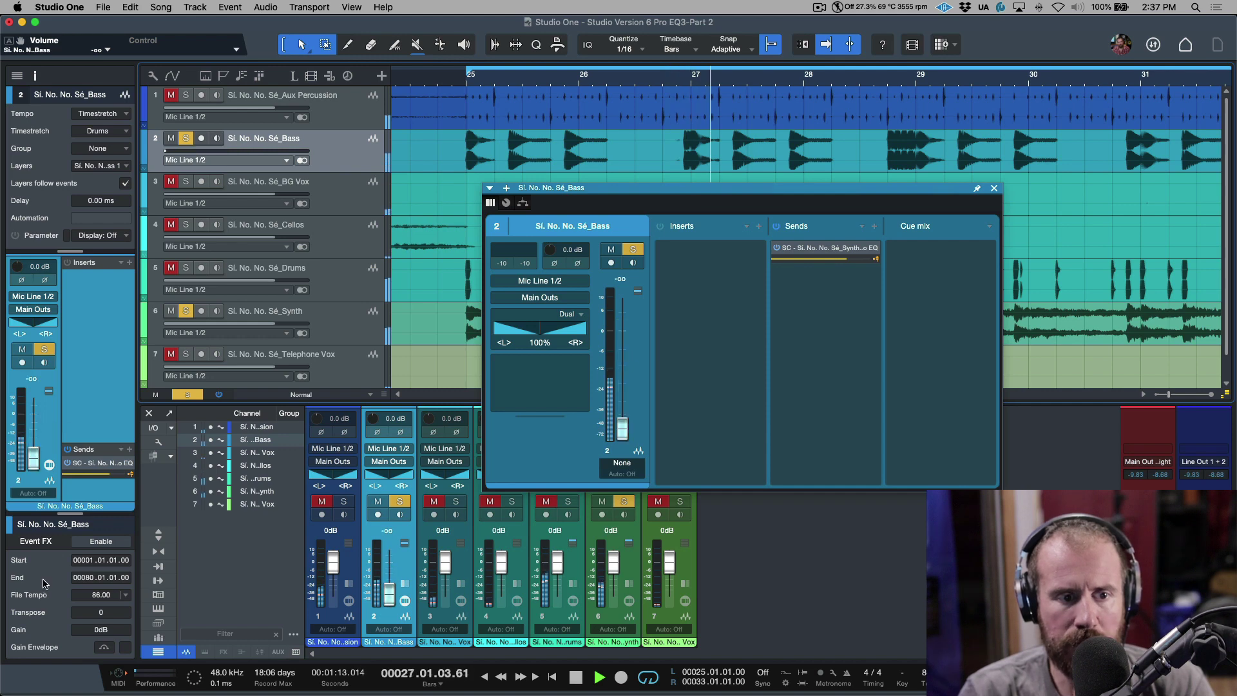
{"action": "left_click", "coordinate": [354, 336]}
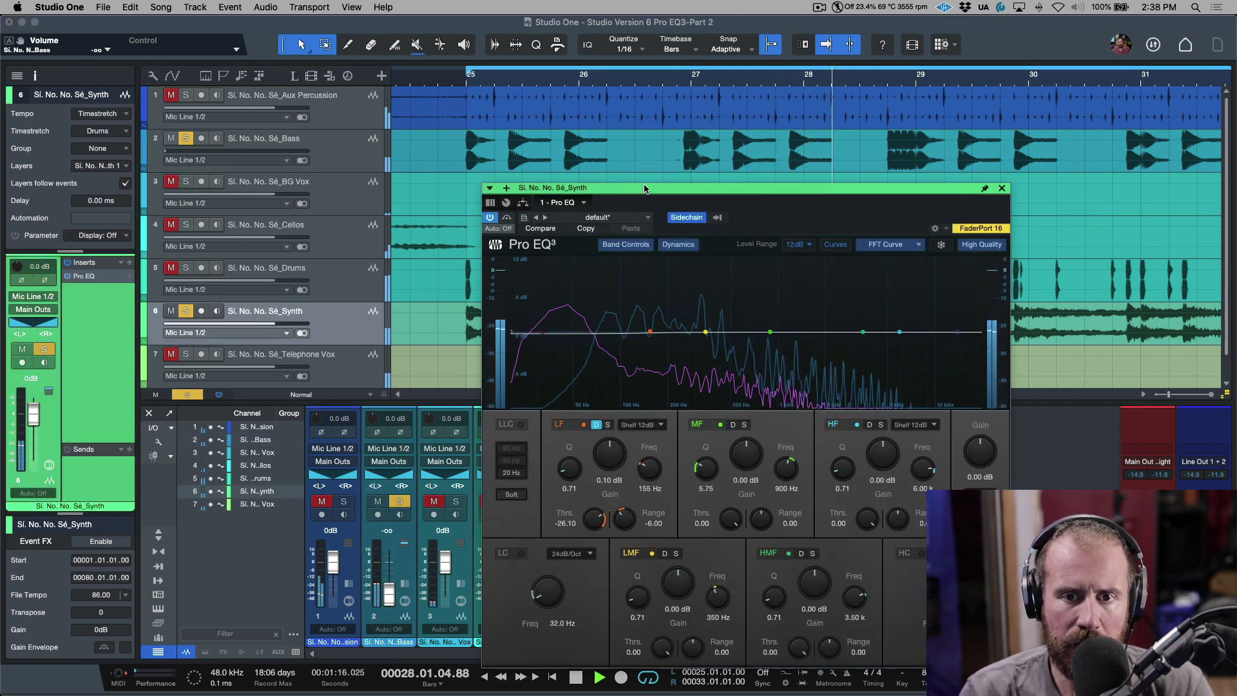
{"action": "left_click_drag", "start_coordinate": [645, 192], "coordinate": [641, 181]}
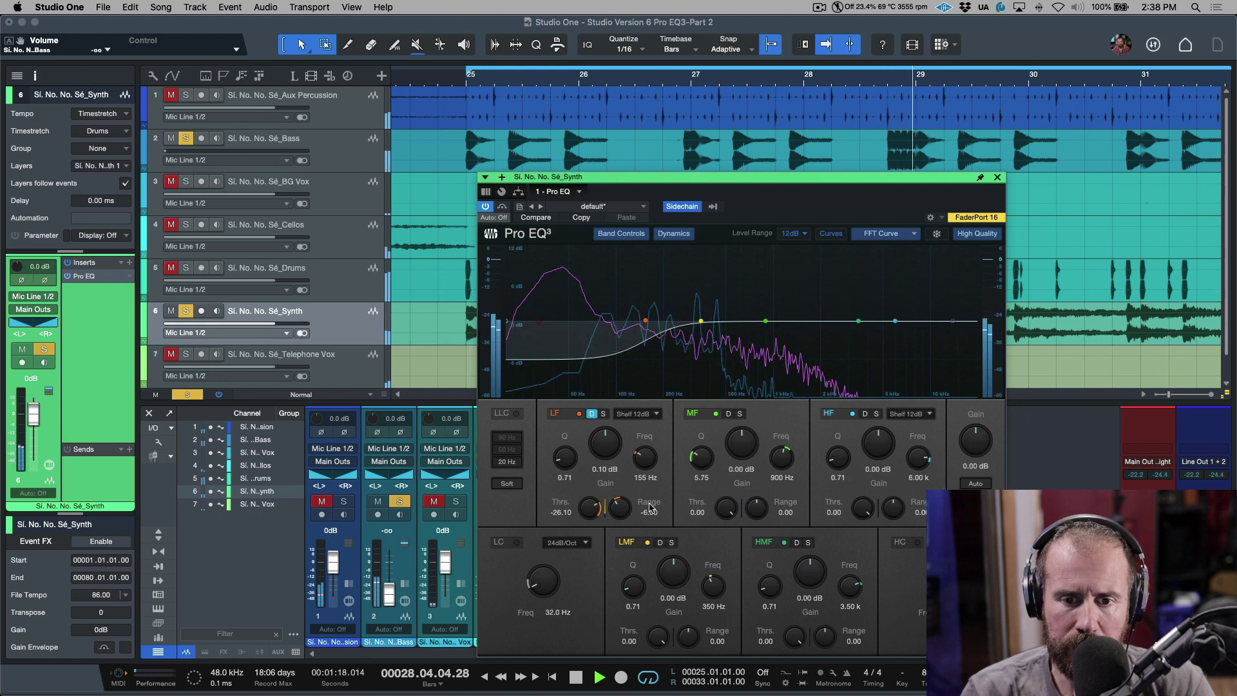
{"action": "left_click_drag", "start_coordinate": [651, 509], "coordinate": [588, 520]}
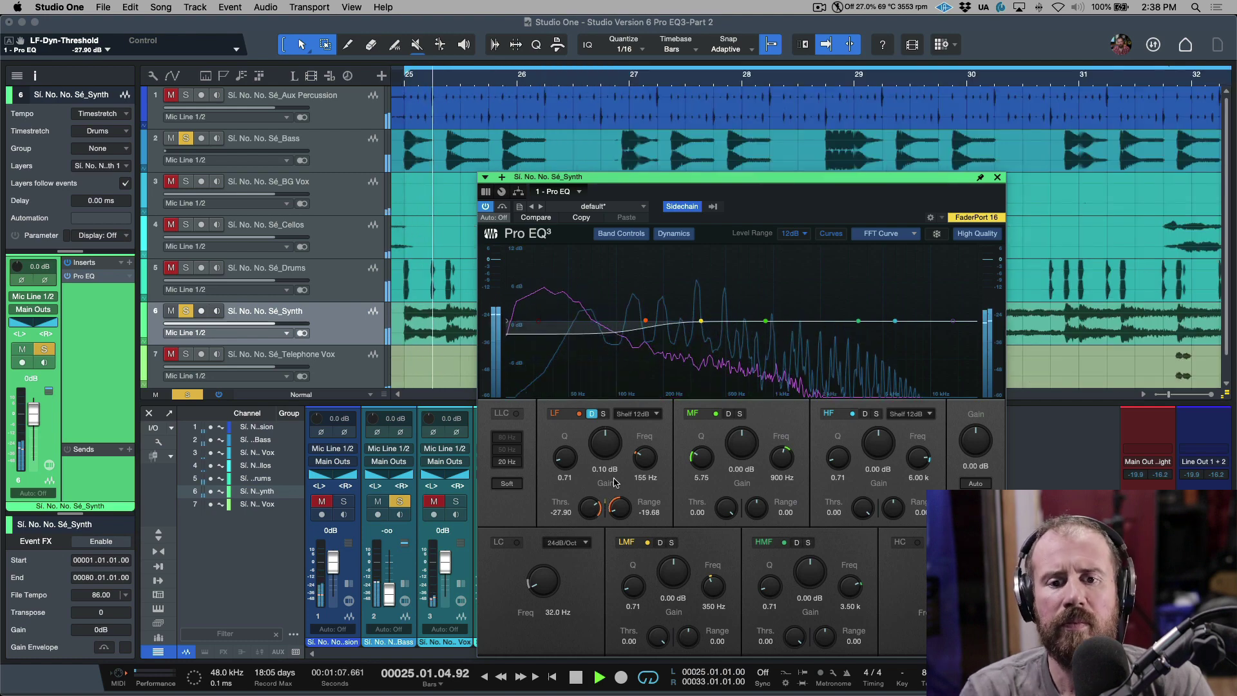
- Set the Synth low shelf's dynamic range to -6.48 dB and its gain to 1.06 dB
{"action": "left_click_drag", "start_coordinate": [616, 517], "coordinate": [624, 482]}
{"action": "key", "text": "space"}
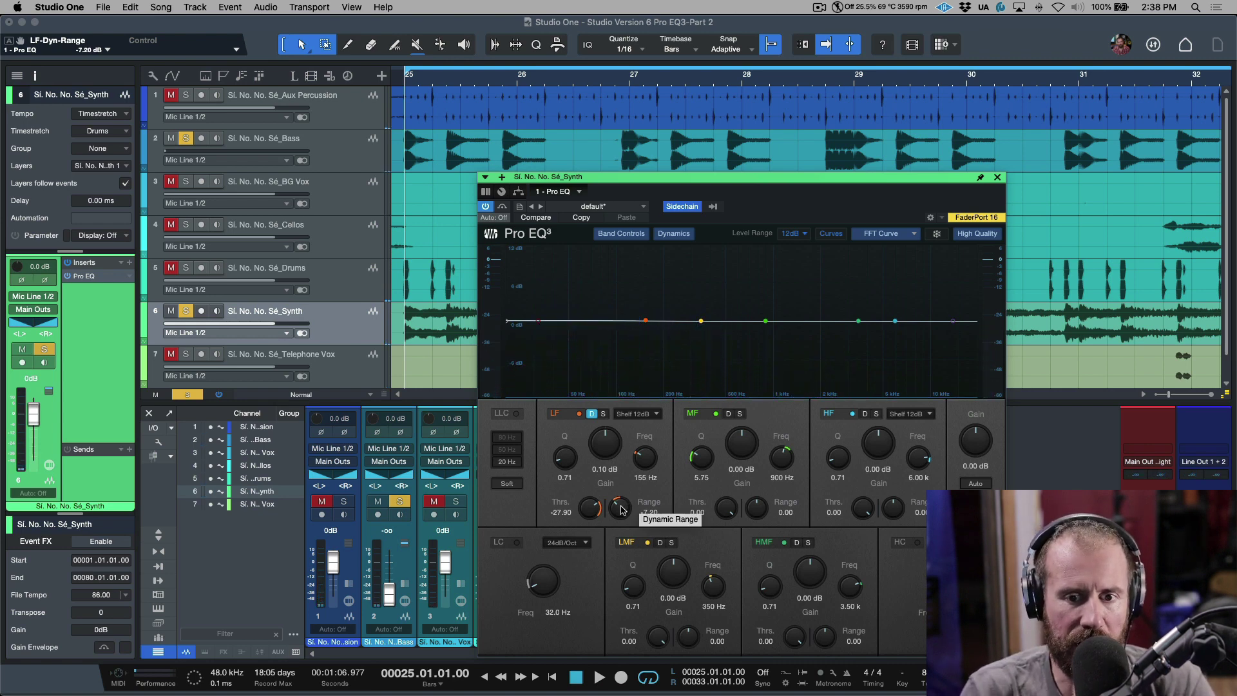
{"action": "left_click_drag", "start_coordinate": [622, 510], "coordinate": [621, 505]}
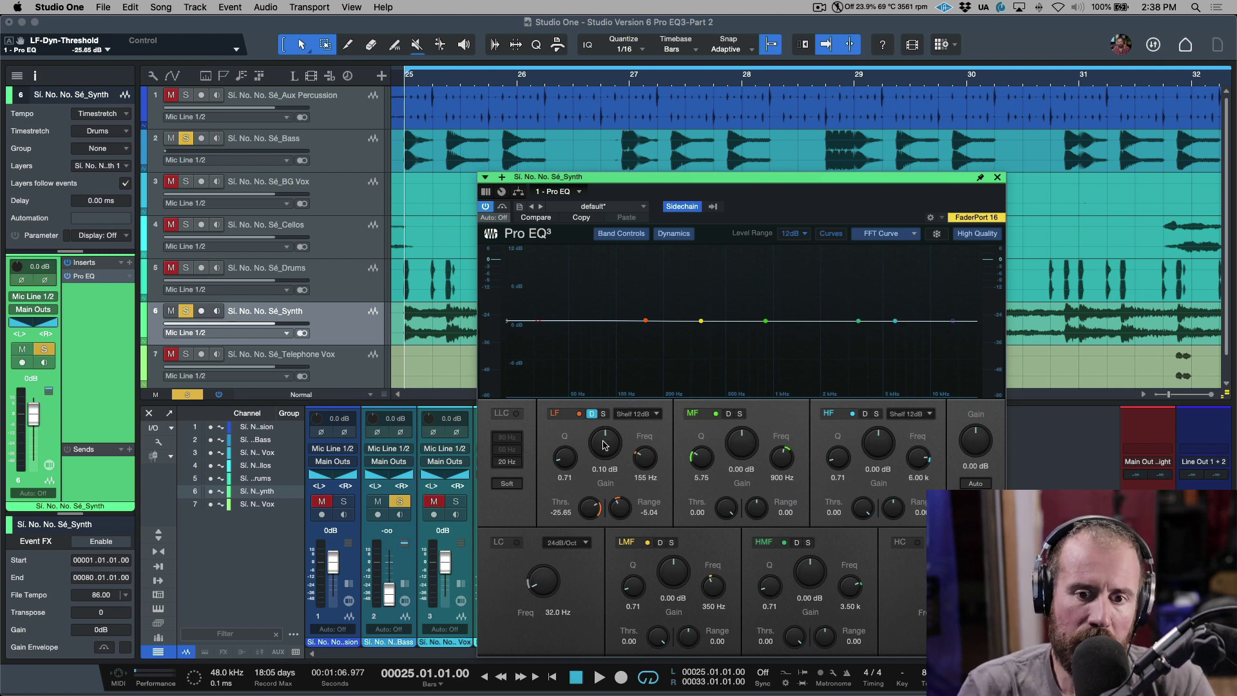
{"action": "left_click_drag", "start_coordinate": [603, 444], "coordinate": [603, 438]}
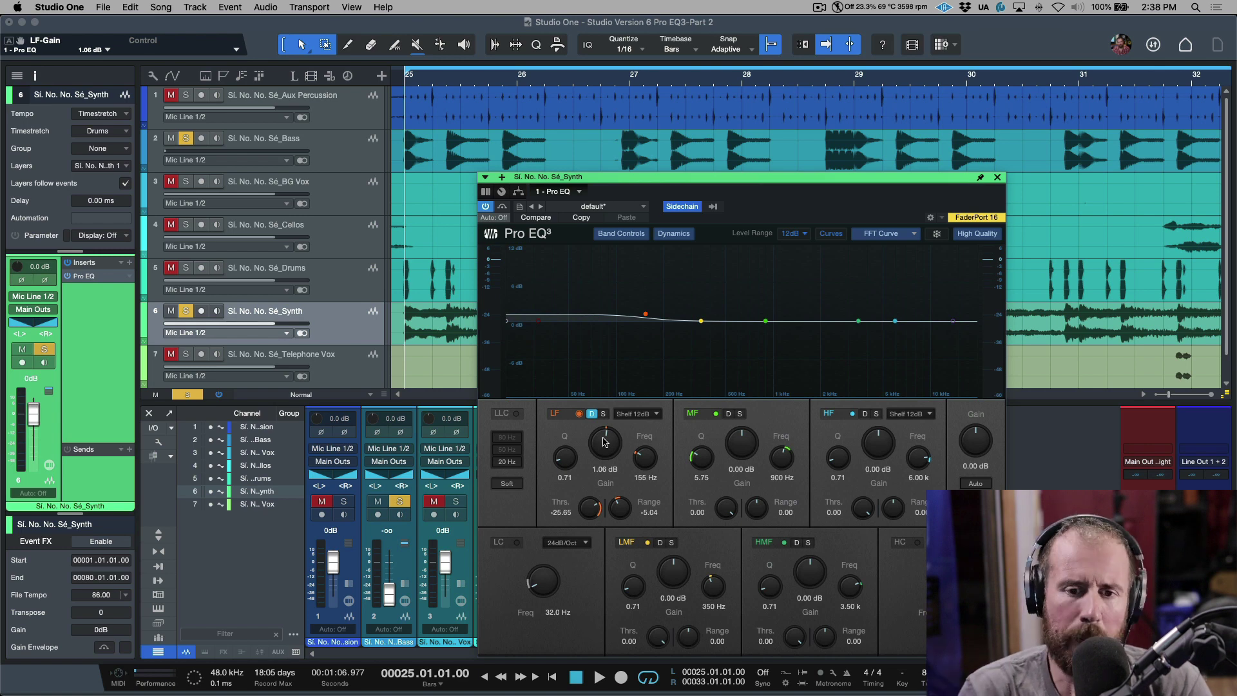
- Play and sweep the LF Range between -24 dB and about -8 dB, then stop
{"action": "key", "text": "space"}
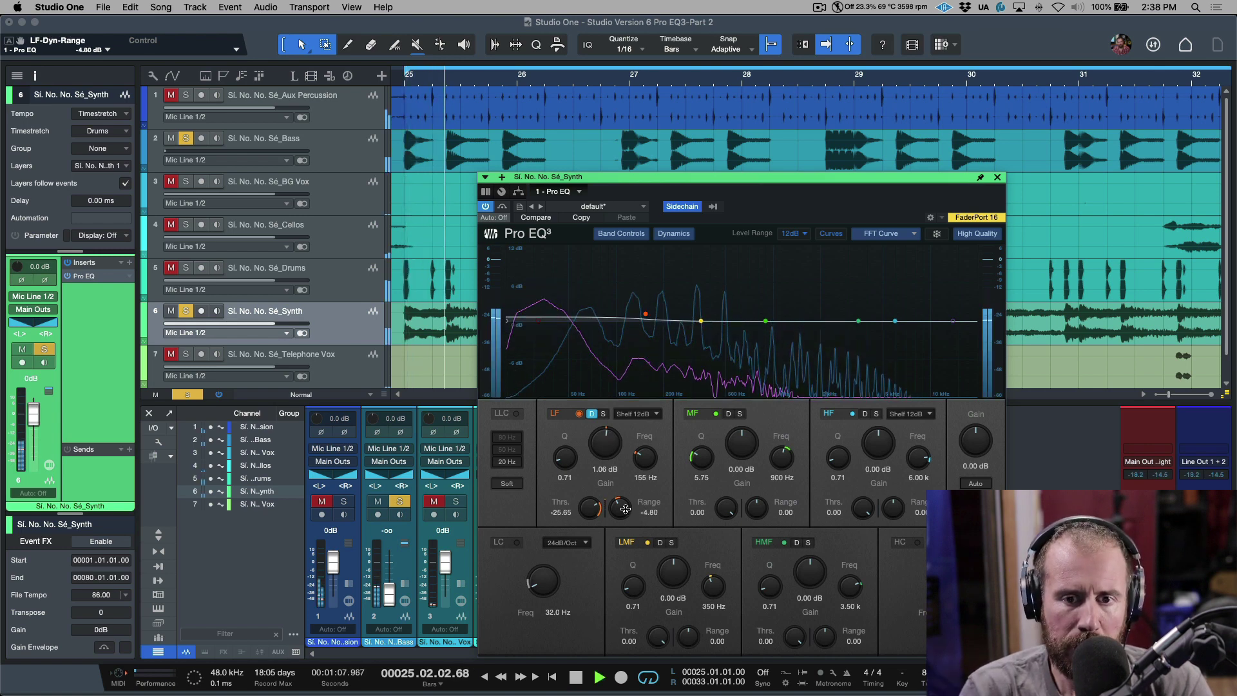
{"action": "left_click_drag", "start_coordinate": [622, 510], "coordinate": [625, 507]}
{"action": "scroll", "coordinate": [625, 507], "scroll_direction": "up", "scroll_amount": 4}
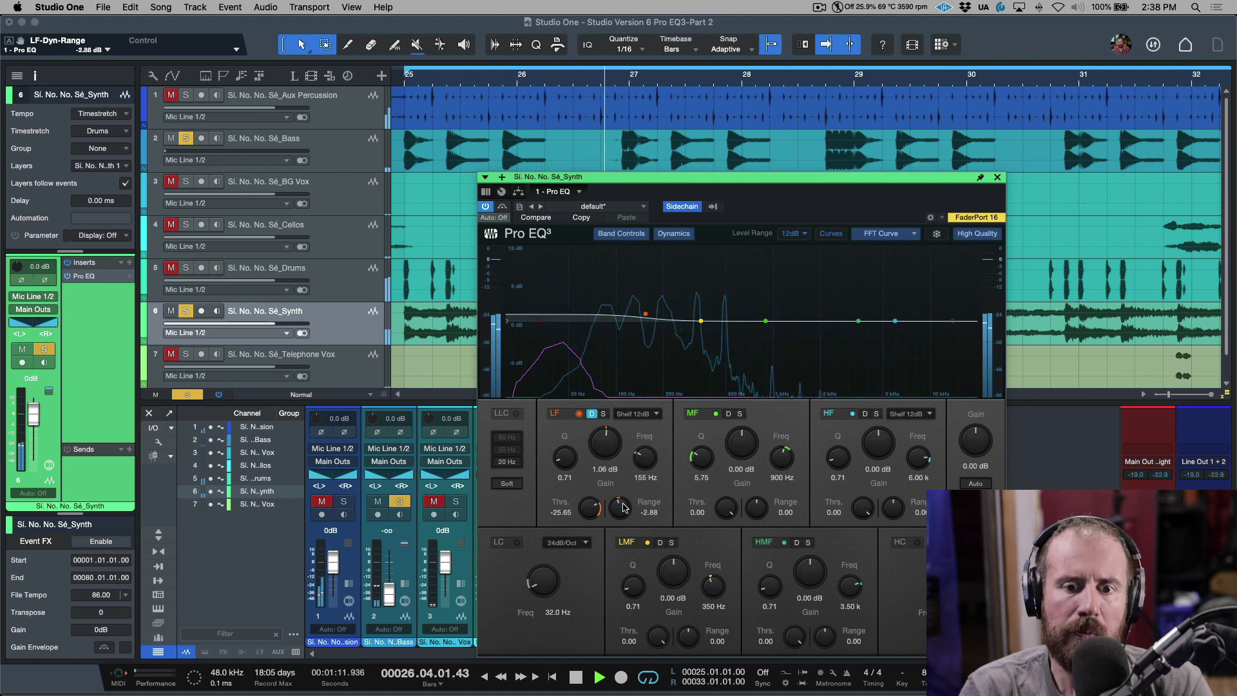
{"action": "left_click_drag", "start_coordinate": [622, 507], "coordinate": [641, 573]}
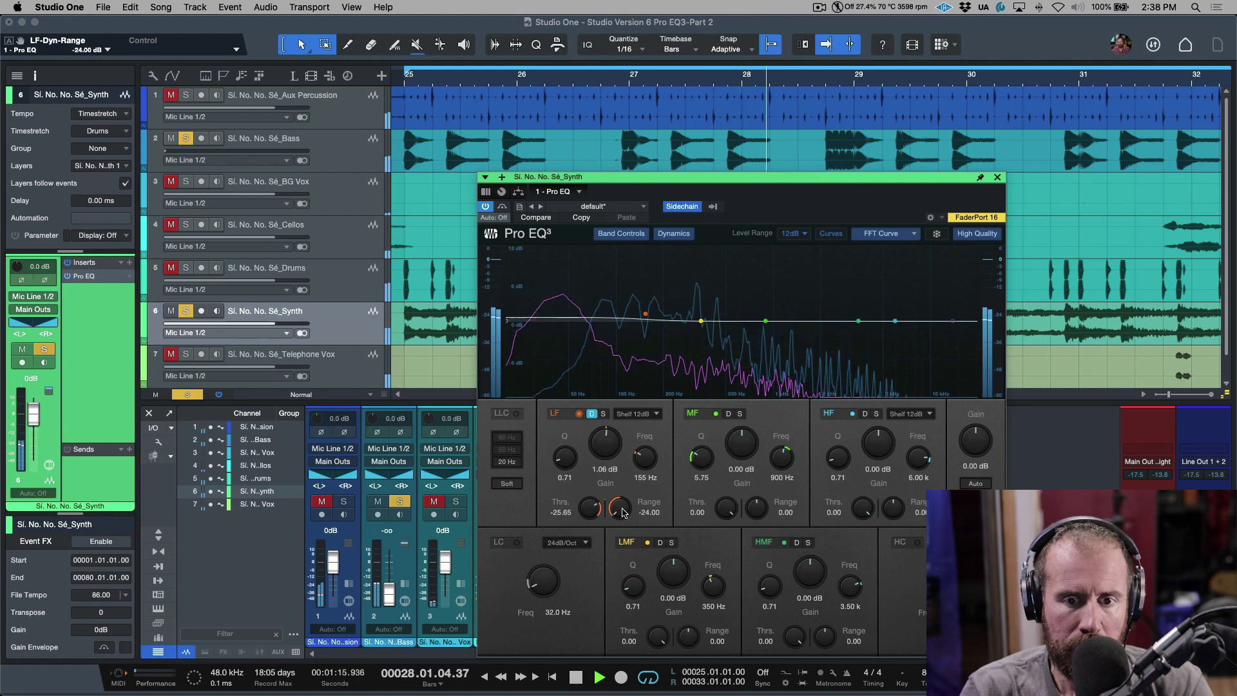
{"action": "left_click_drag", "start_coordinate": [622, 512], "coordinate": [625, 466]}
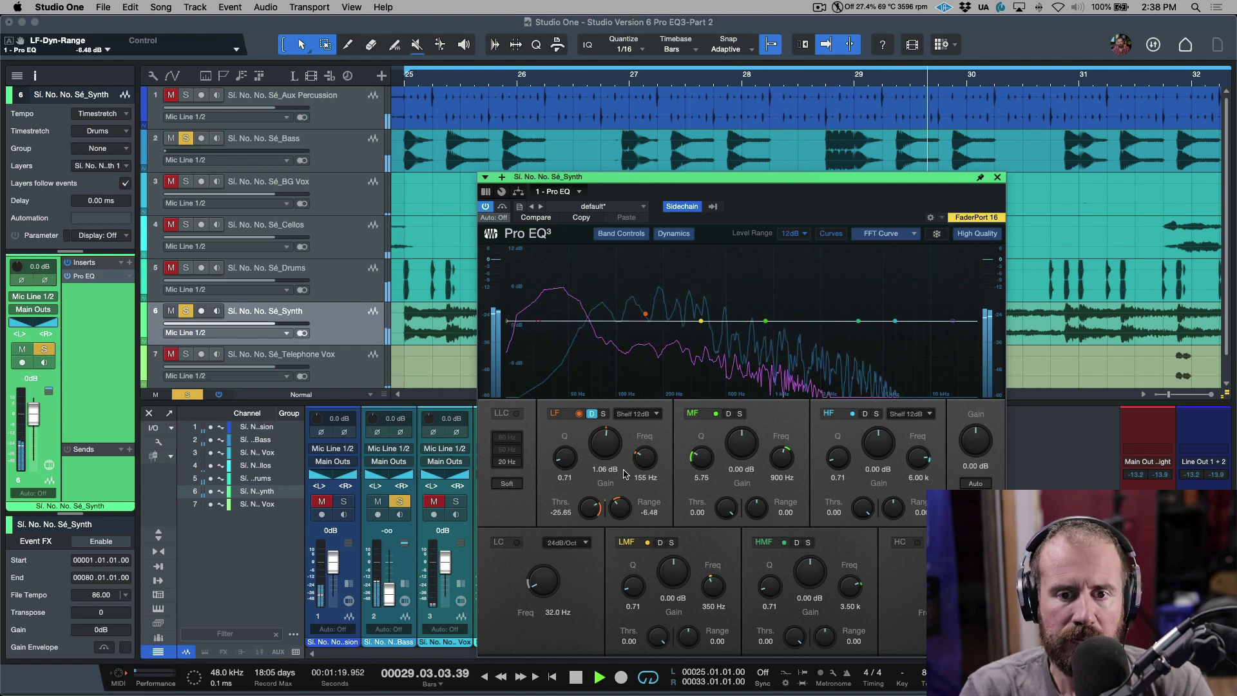
{"action": "key", "text": "space"}
- Reset the Bass fader to 0 dB, then reopen the Synth's Pro EQ3 and start playback
{"action": "left_click", "coordinate": [365, 152]}
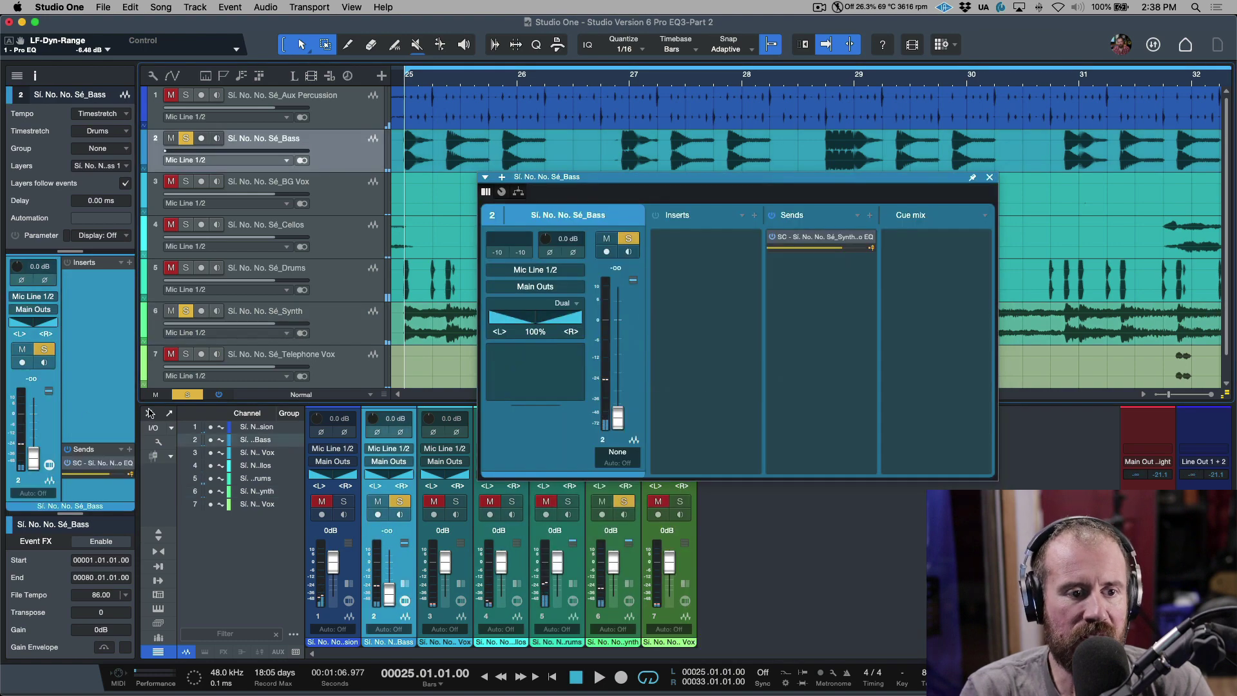
{"action": "left_click", "coordinate": [34, 460], "text": "super"}
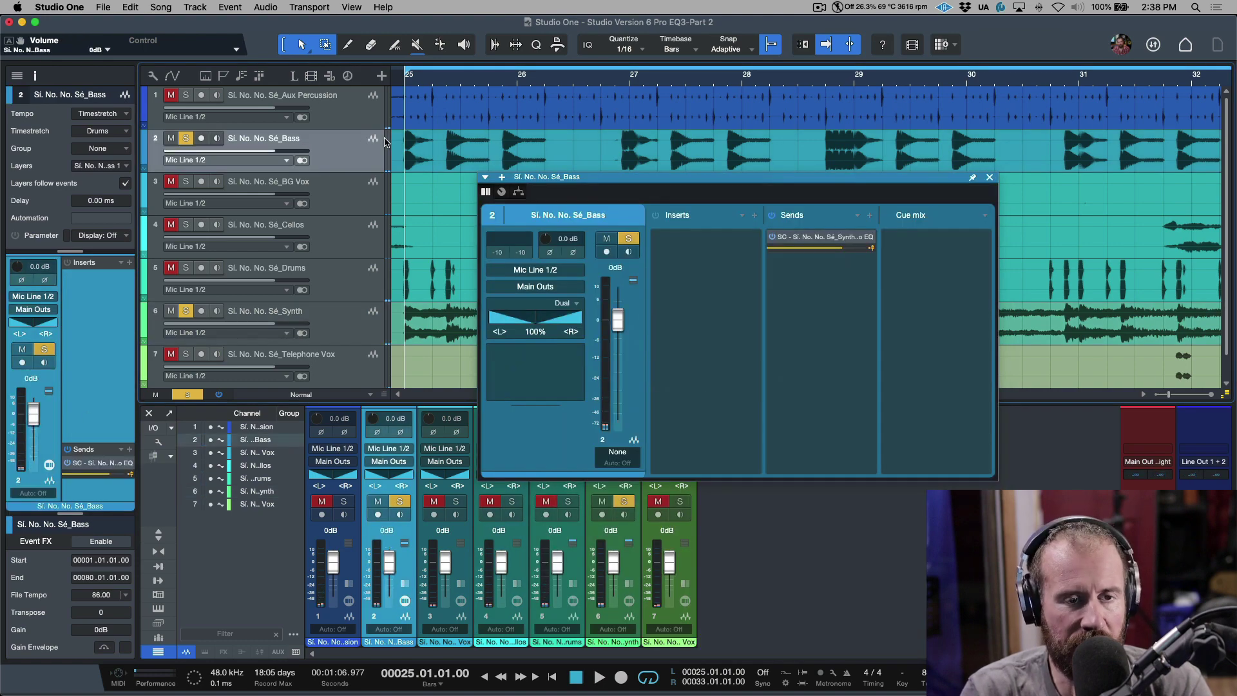
{"action": "left_click", "coordinate": [989, 176]}
{"action": "left_click", "coordinate": [357, 326]}
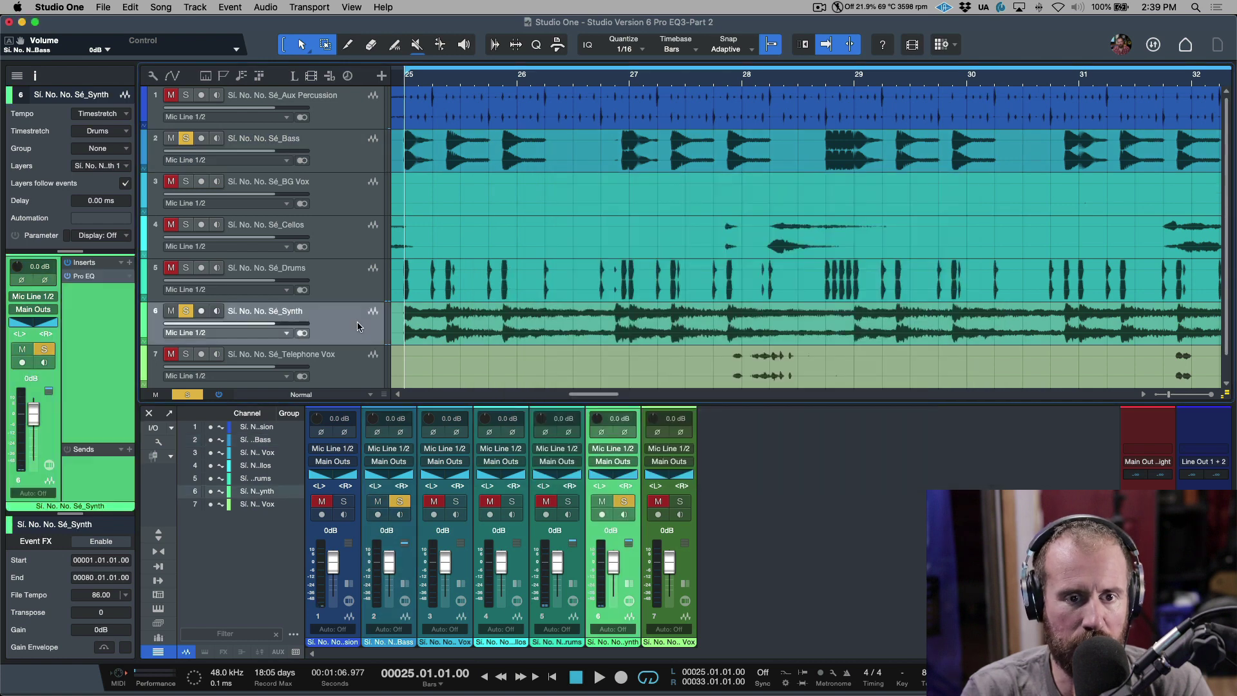
{"action": "left_click", "coordinate": [103, 277]}
{"action": "key", "text": "space"}
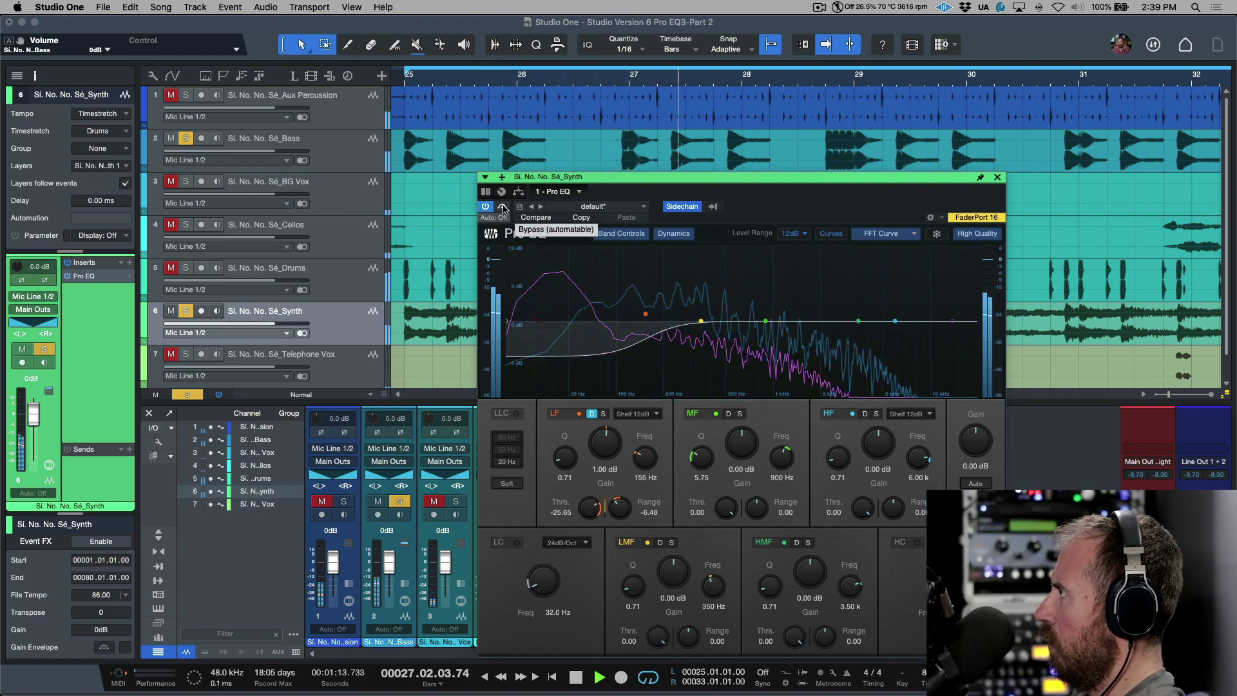
- Replay from bar 25, A/B the Synth EQ via bypass, leave it active, and stop
{"action": "key", "text": "space"}
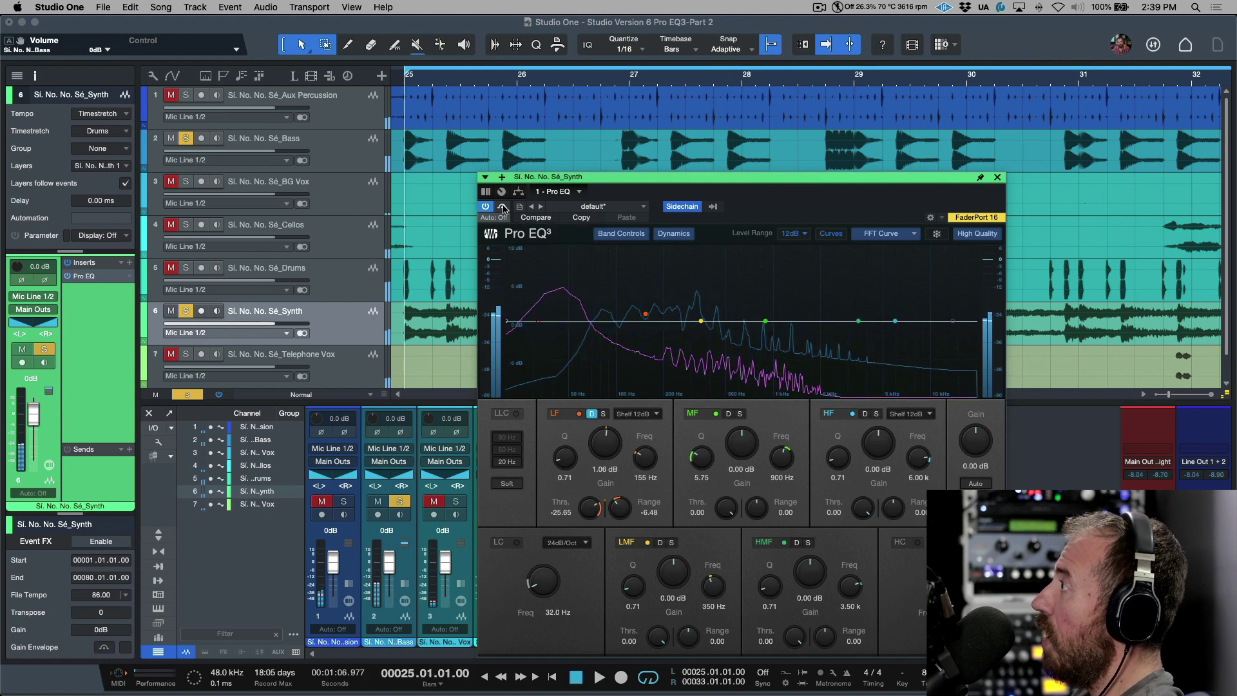
{"action": "key", "text": "space"}
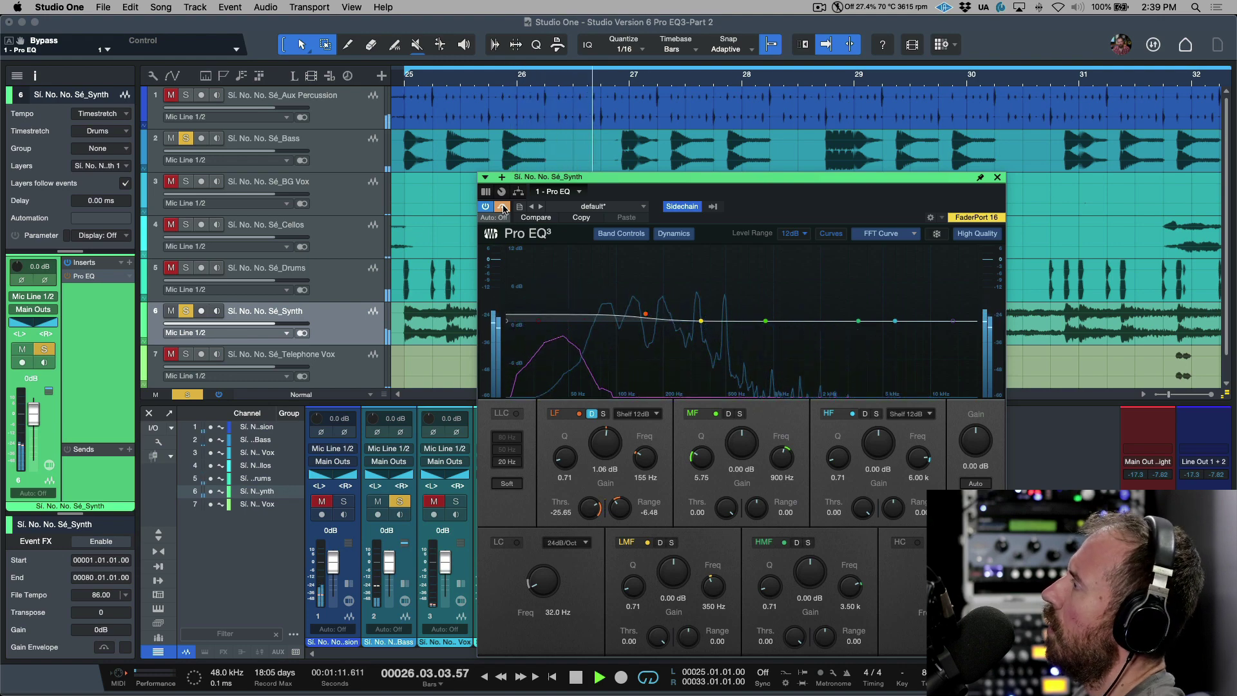
{"action": "left_click", "coordinate": [502, 206]}
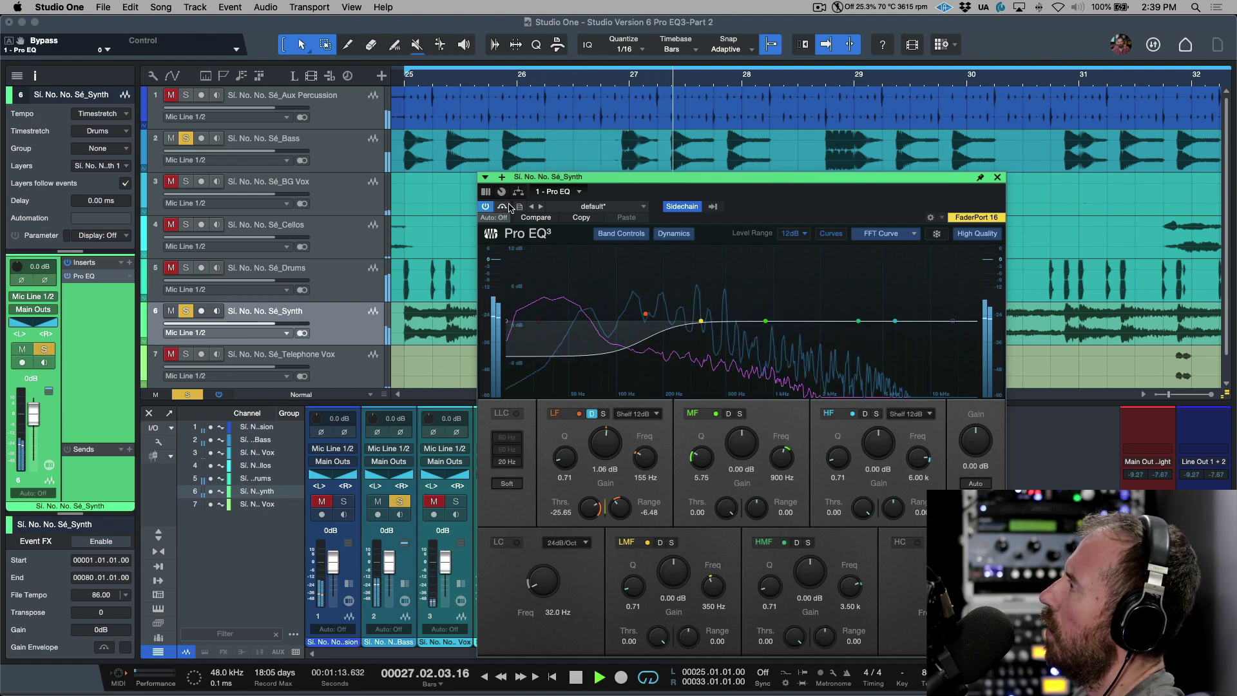
{"action": "key", "text": "space"}
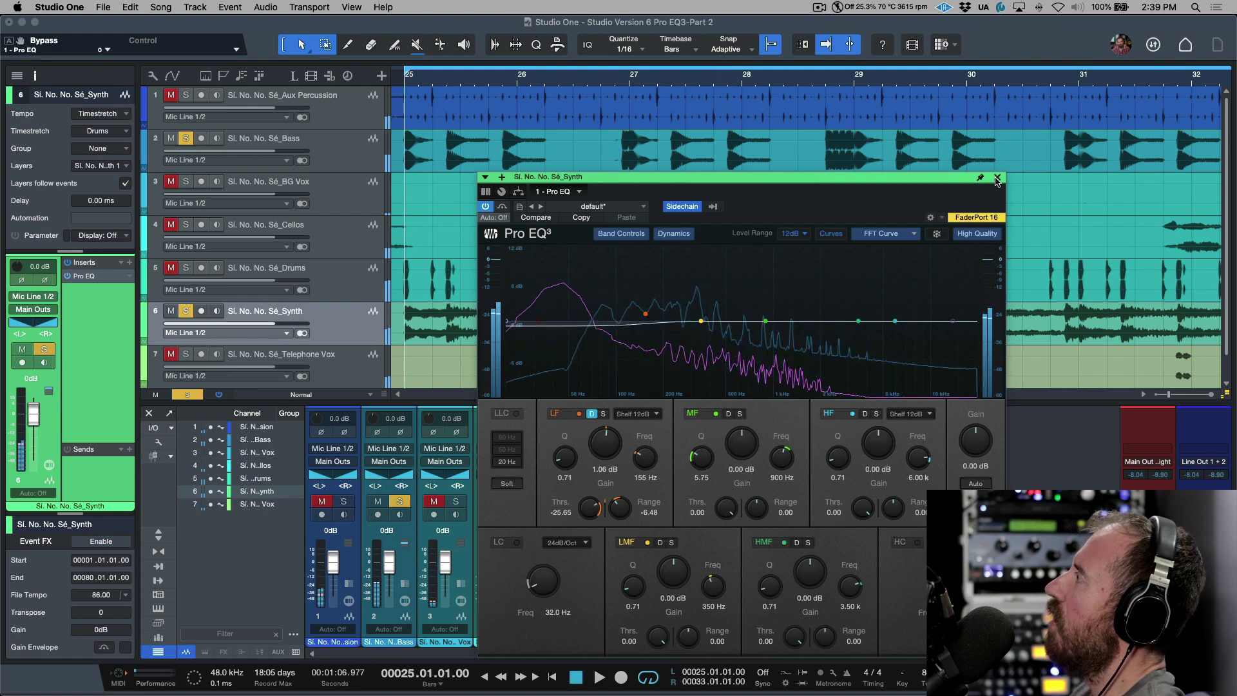
- Close the EQ, clear all solos with Shift+S, play the full mix, and reopen the Synth's Pro EQ3
{"action": "left_click", "coordinate": [996, 178]}
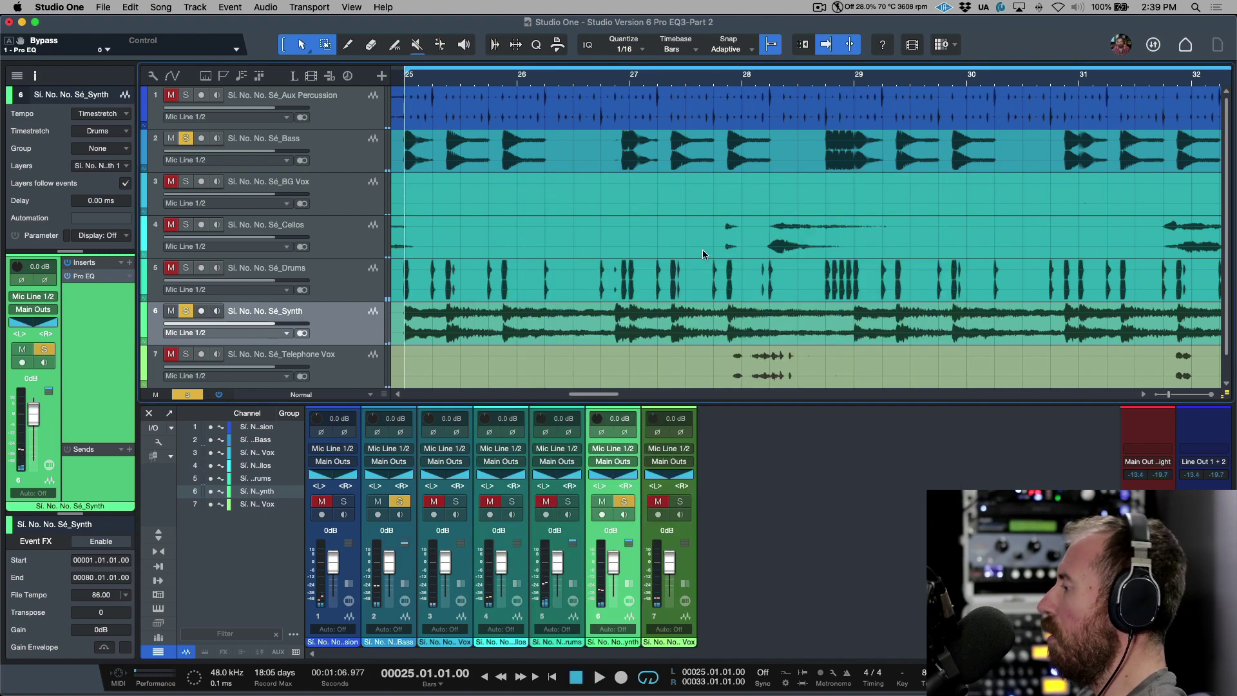
{"action": "key", "text": "shift+s"}
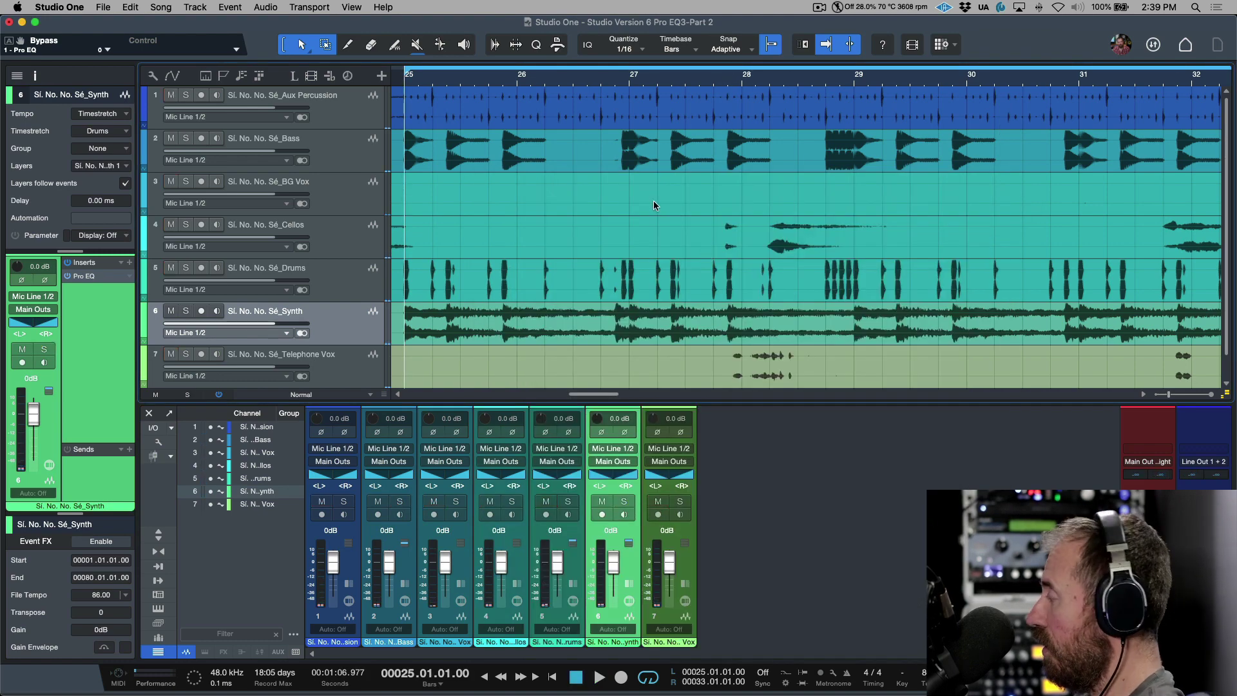
{"action": "key", "text": "space"}
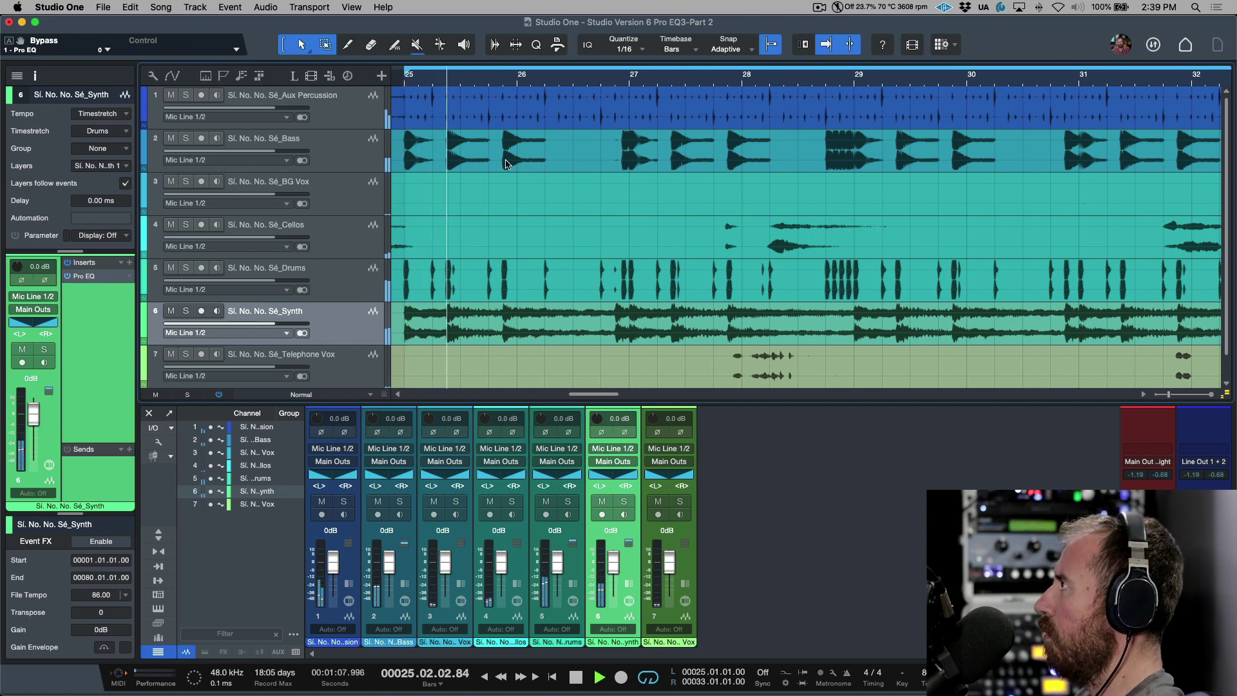
{"action": "left_click", "coordinate": [406, 162]}
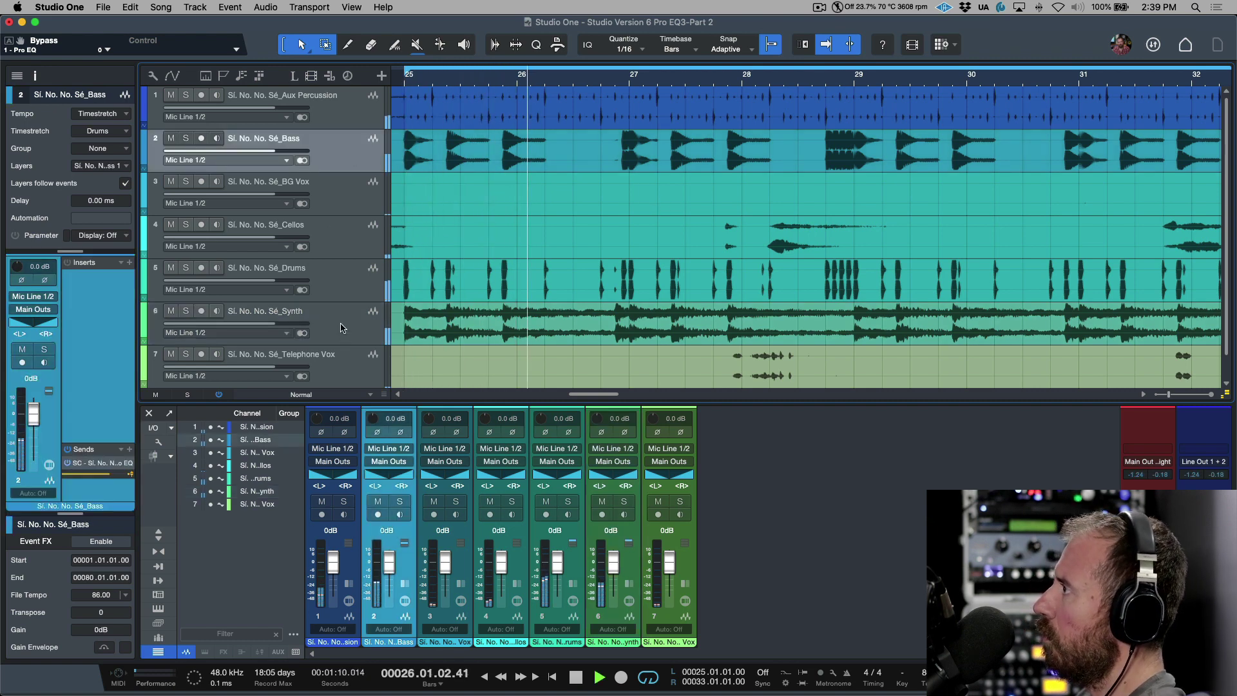
{"action": "left_click", "coordinate": [341, 328]}
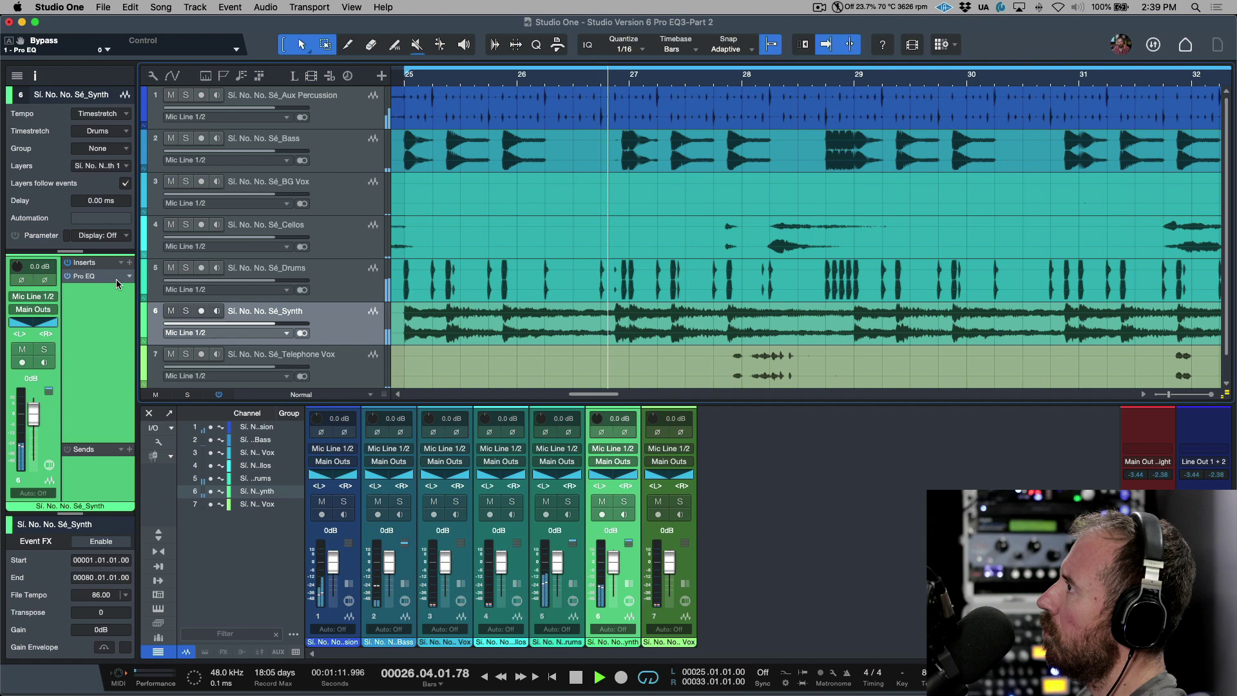
{"action": "double_click", "coordinate": [90, 276]}
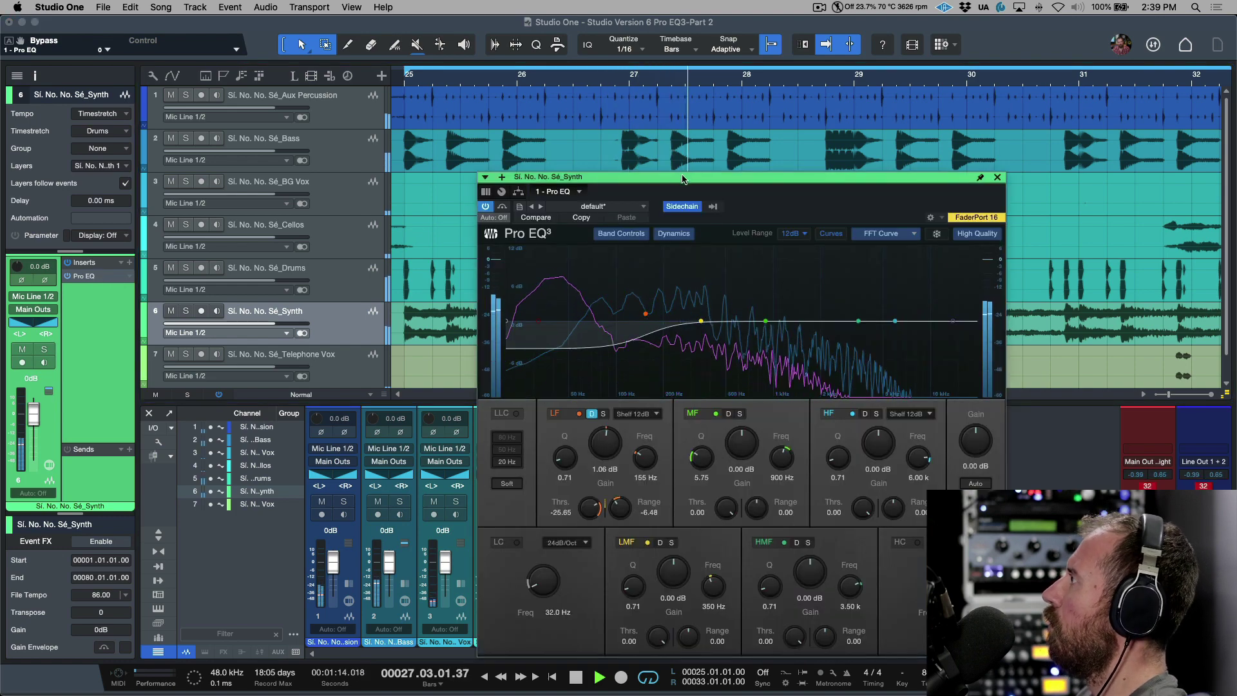
- Move the Pro EQ3 window aside, listen, then stop playback at bar 25
{"action": "left_click_drag", "start_coordinate": [695, 182], "coordinate": [670, 161]}
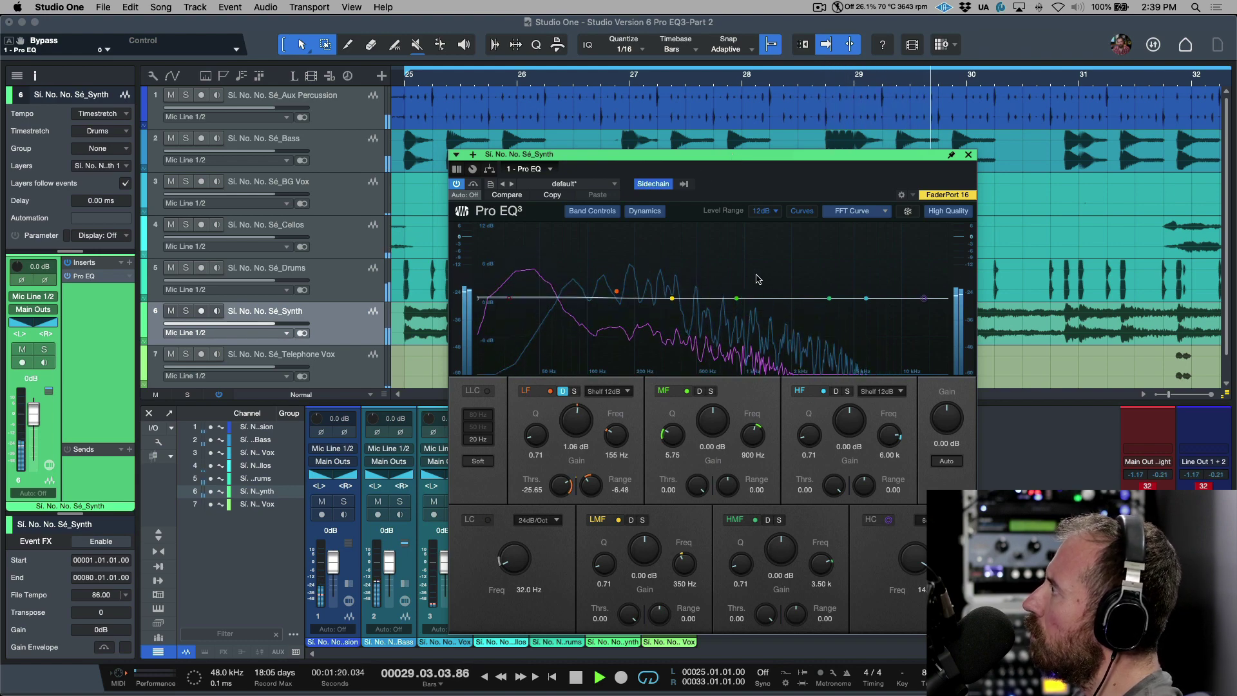
{"action": "key", "text": "space"}
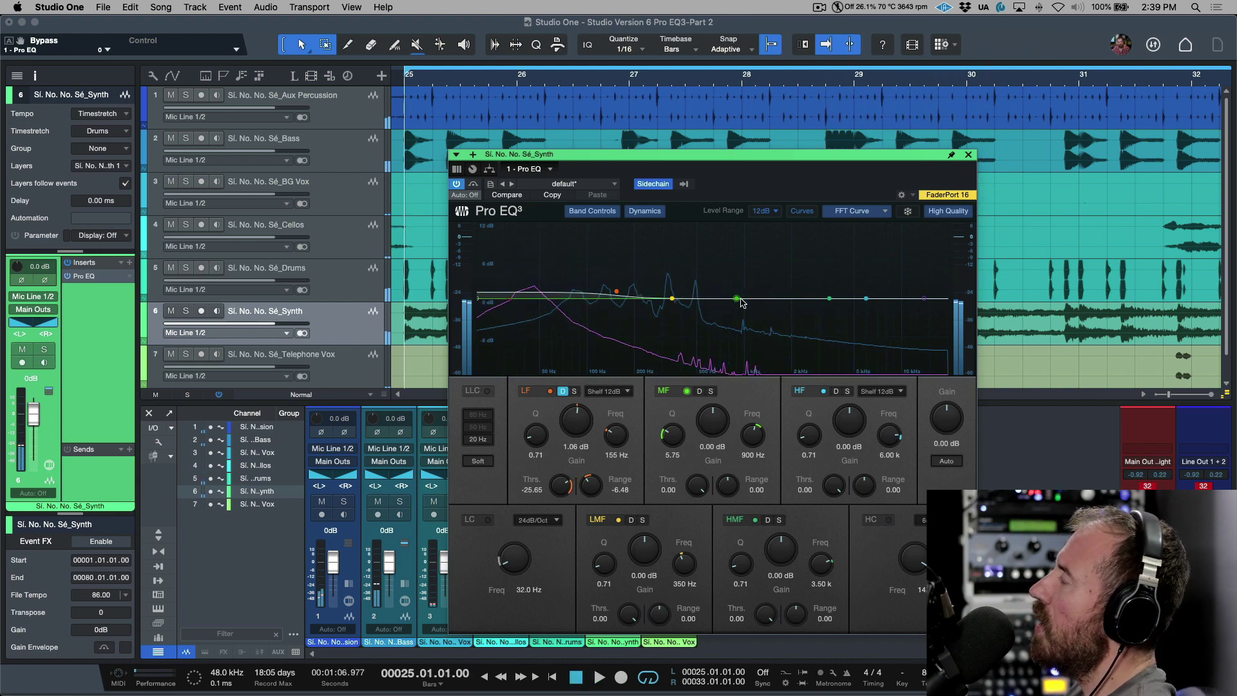